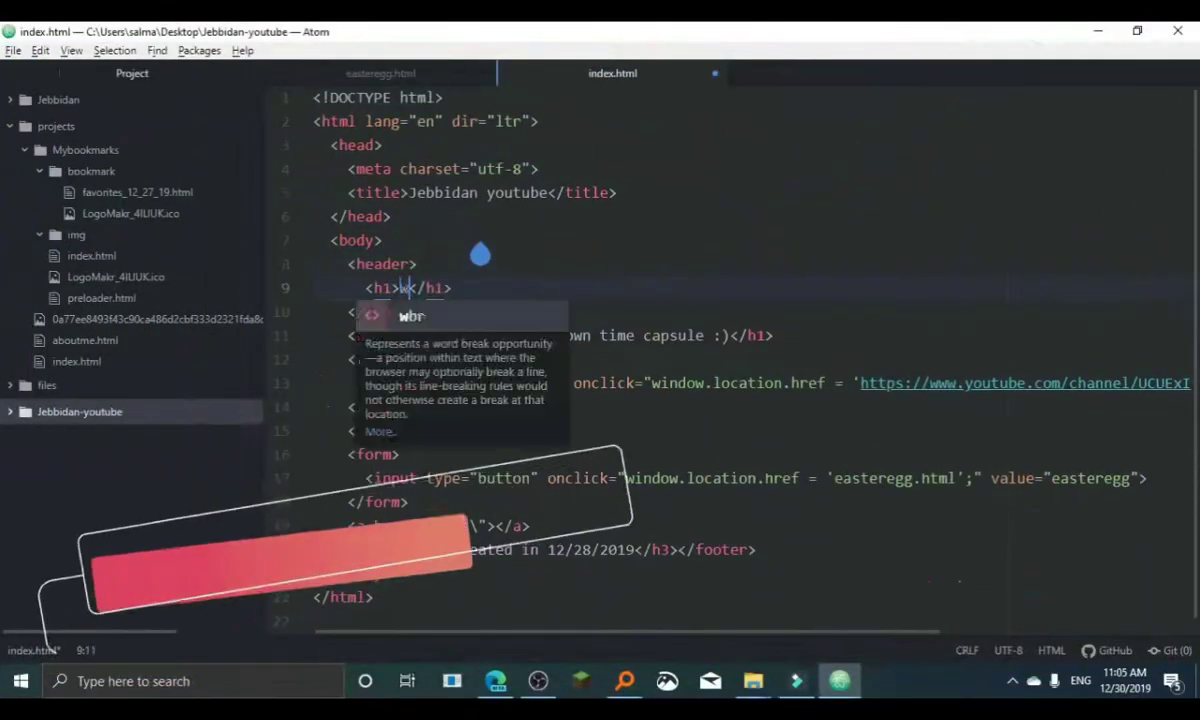
- Finish the heading as 'Welcome visitors', add an h4 'have a brake :)', and create page.html
type("elcome visitors")
key("Return")
type("<h4>have a brake :)")
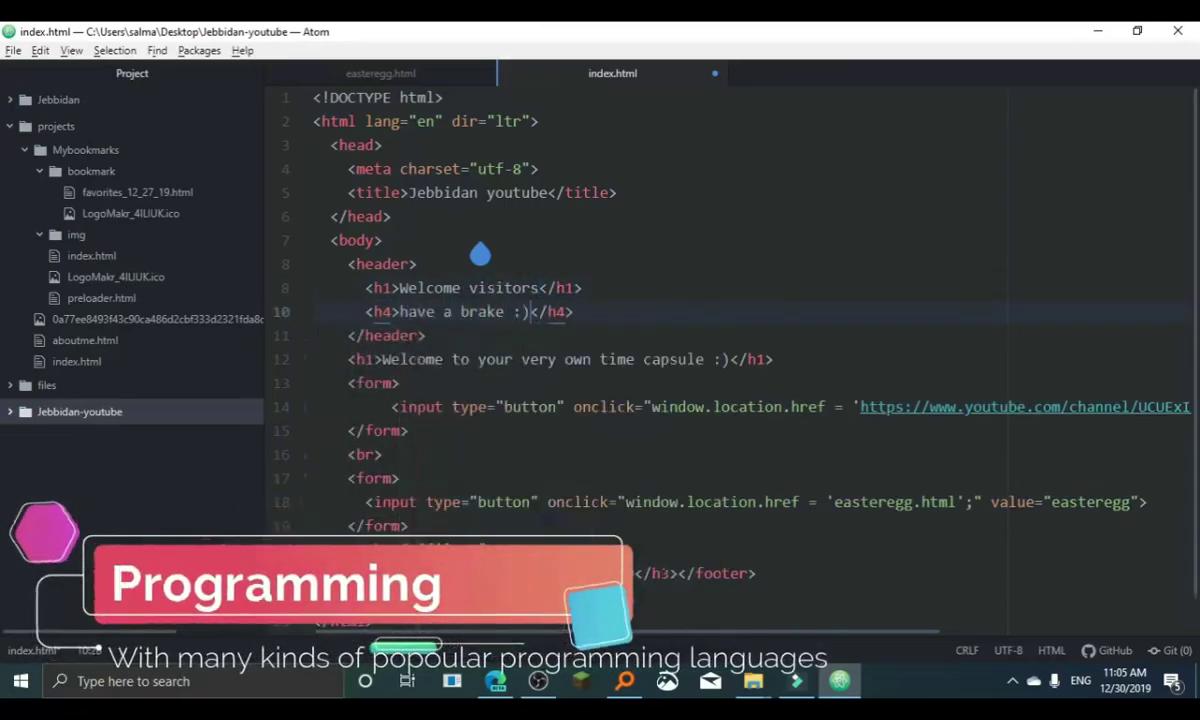
type("apage.html")
key("Return")
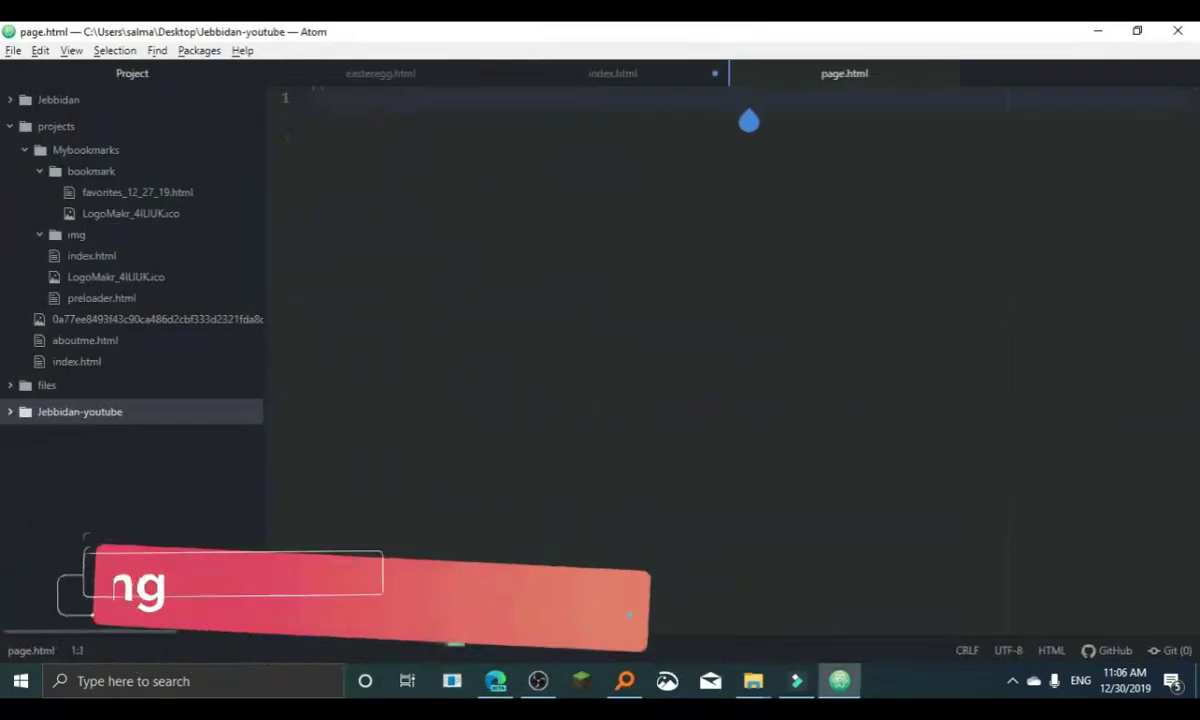
- Expand the html boilerplate in page.html, title it 'My personal website', and start a <header>
type("html")
key("Tab")
type("My personal website")
key("Tab")
type("<header>")
key("Return")
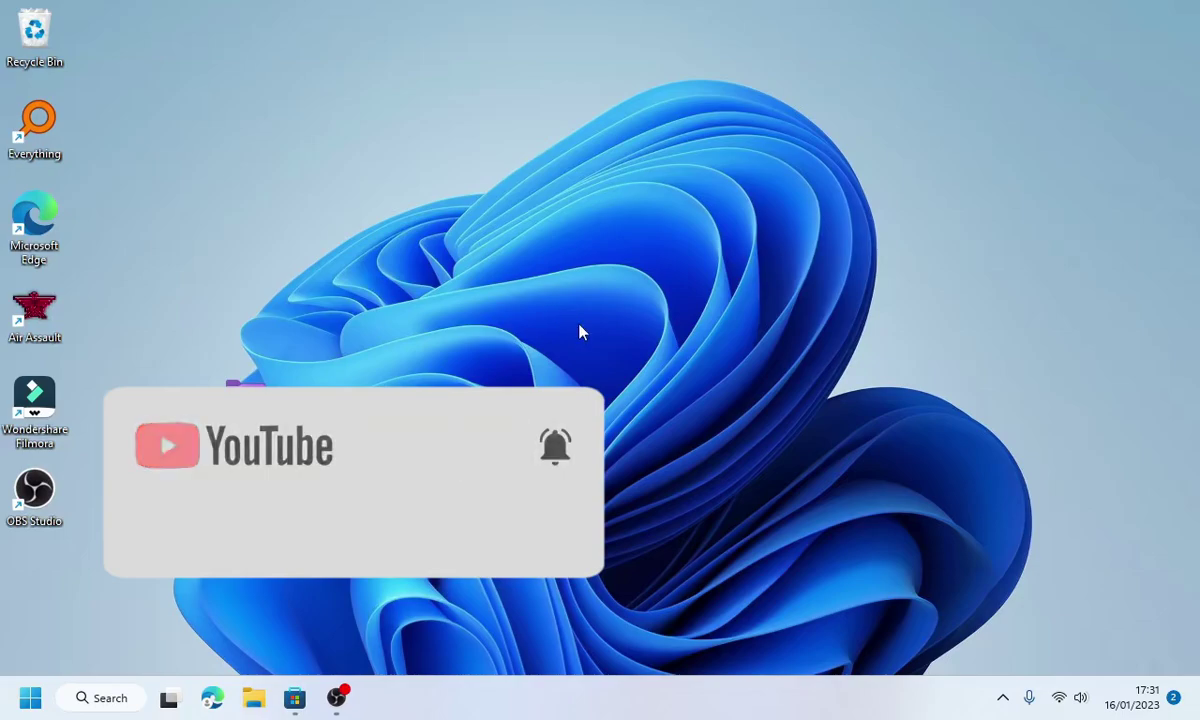
- Move the OBS Studio icon from the hidden-icons flyout onto the taskbar tray
left_click(1002, 698)
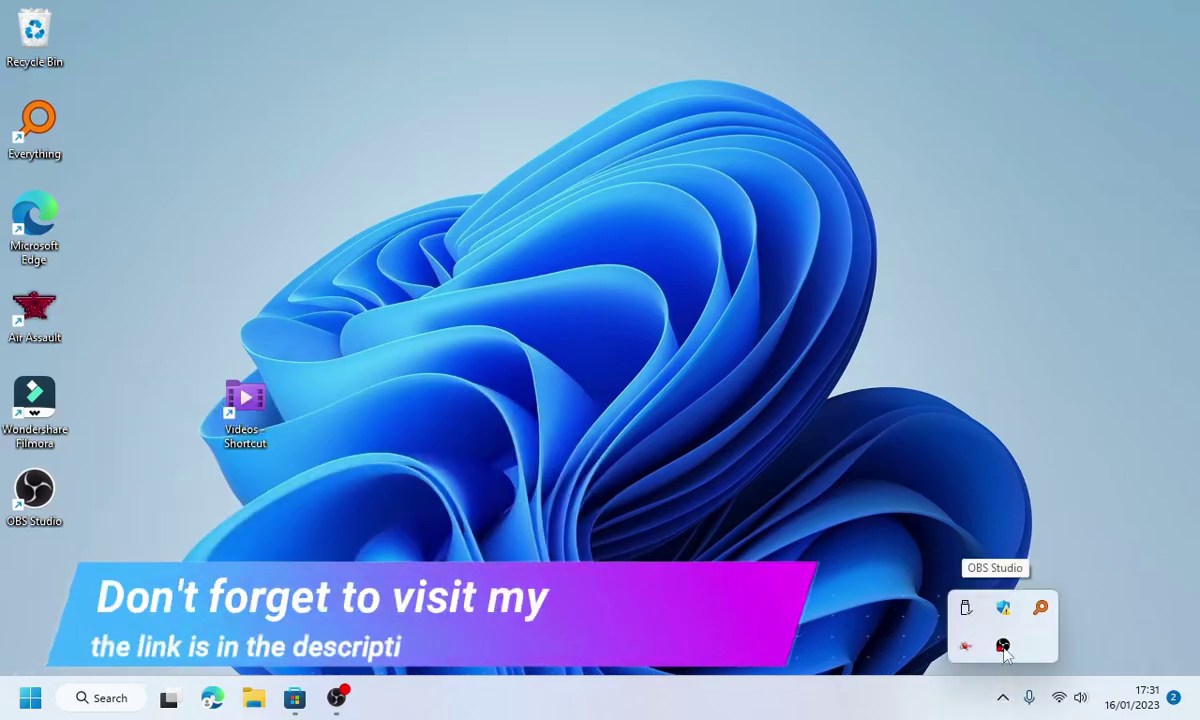
left_click_drag(1020, 708, 1005, 700)
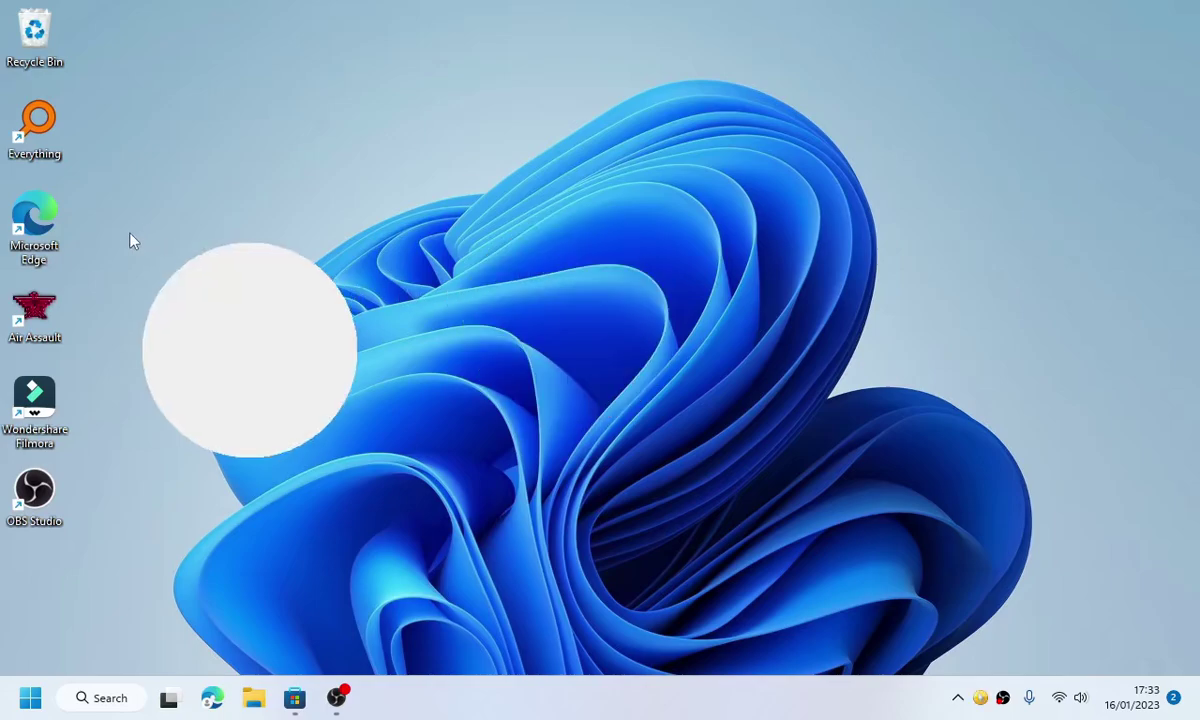
double_click(37, 230)
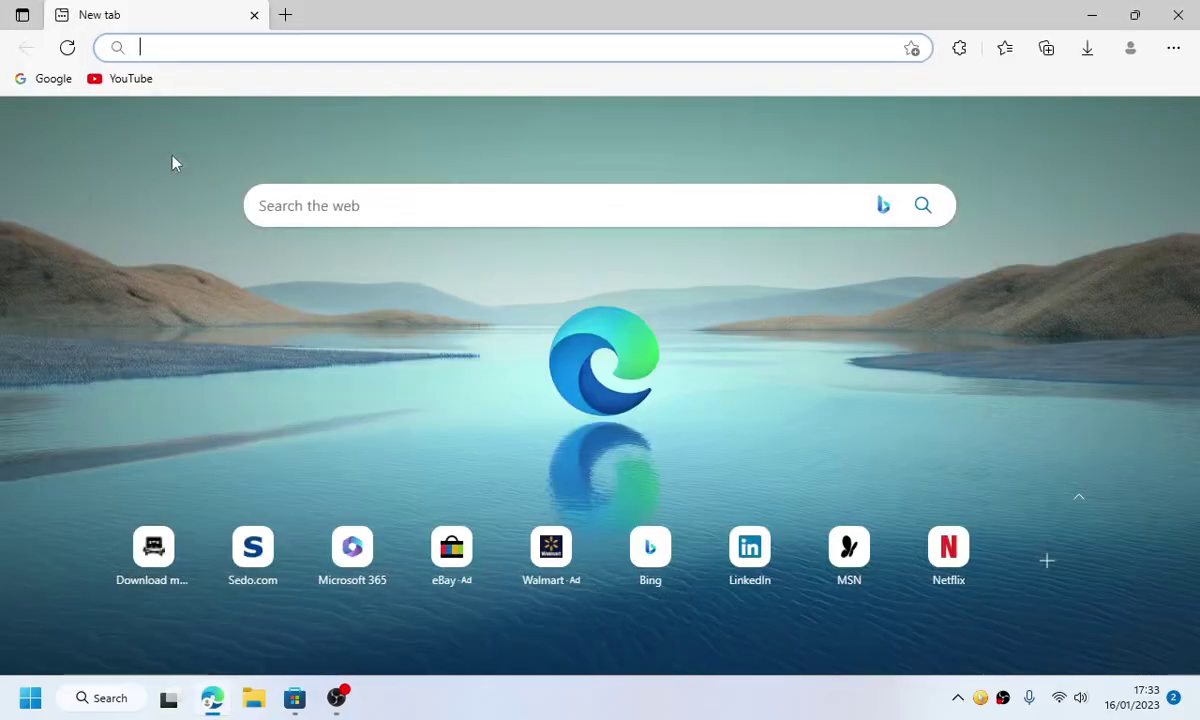
left_click(1173, 13)
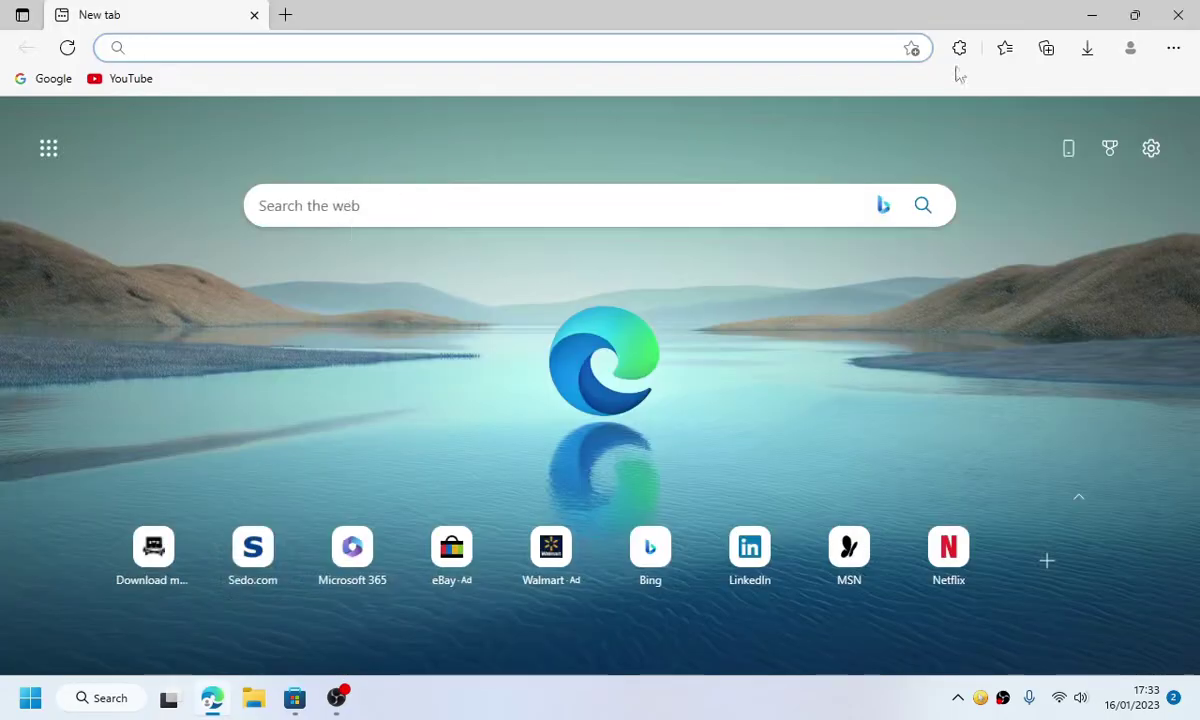
left_click(1130, 49)
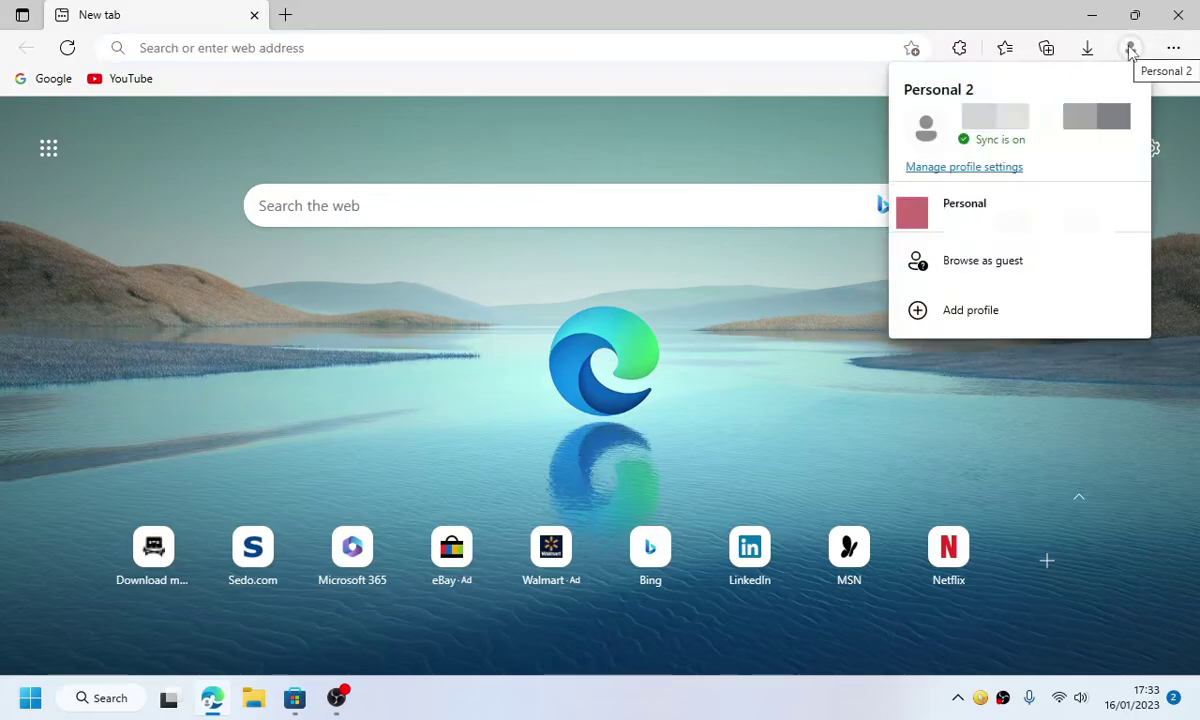
left_click(1130, 49)
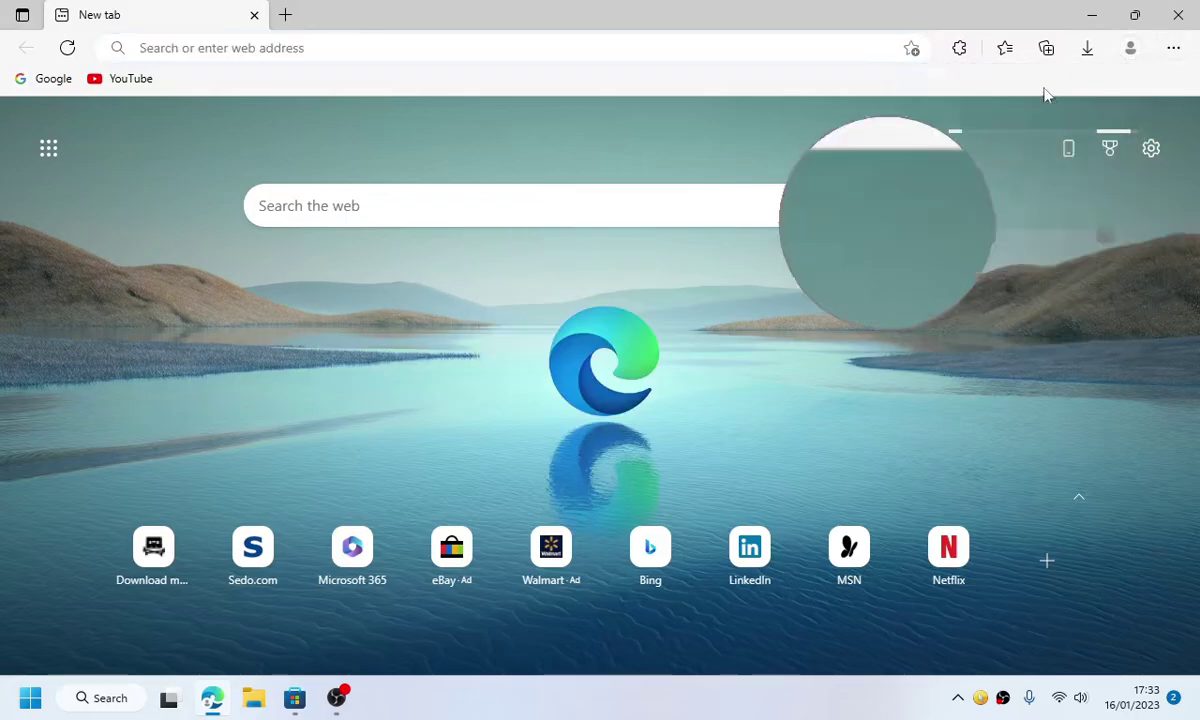
left_click(1130, 49)
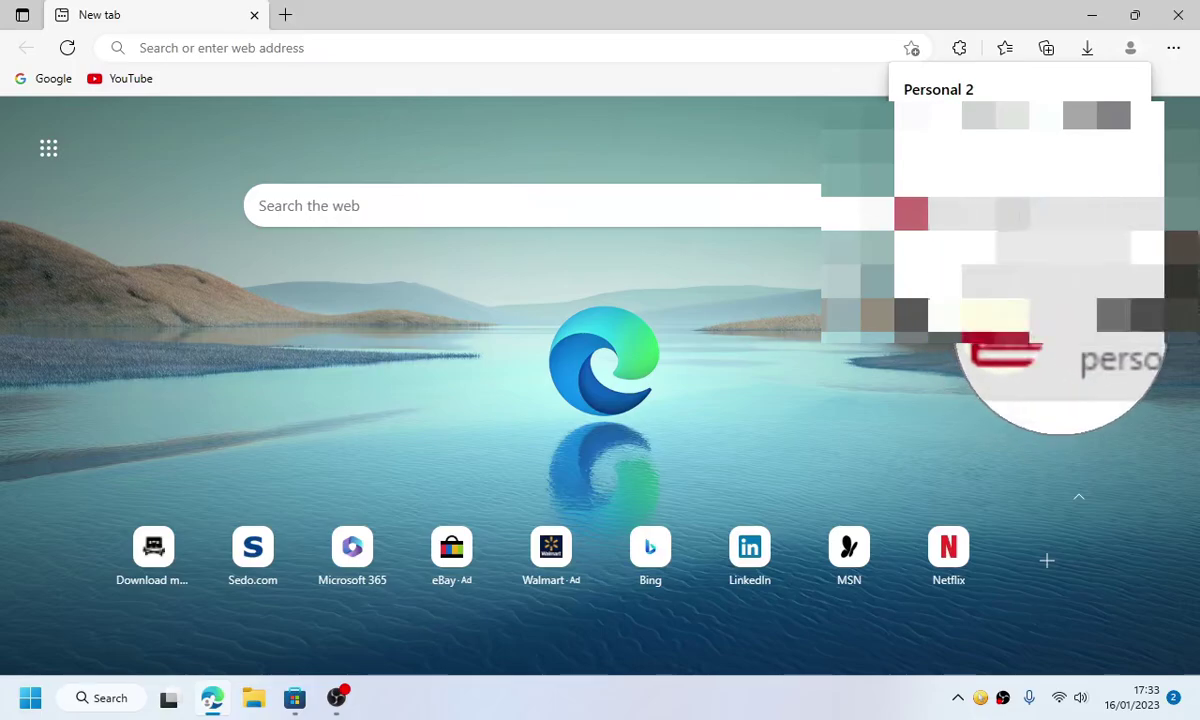
key("Escape")
left_click(1129, 47)
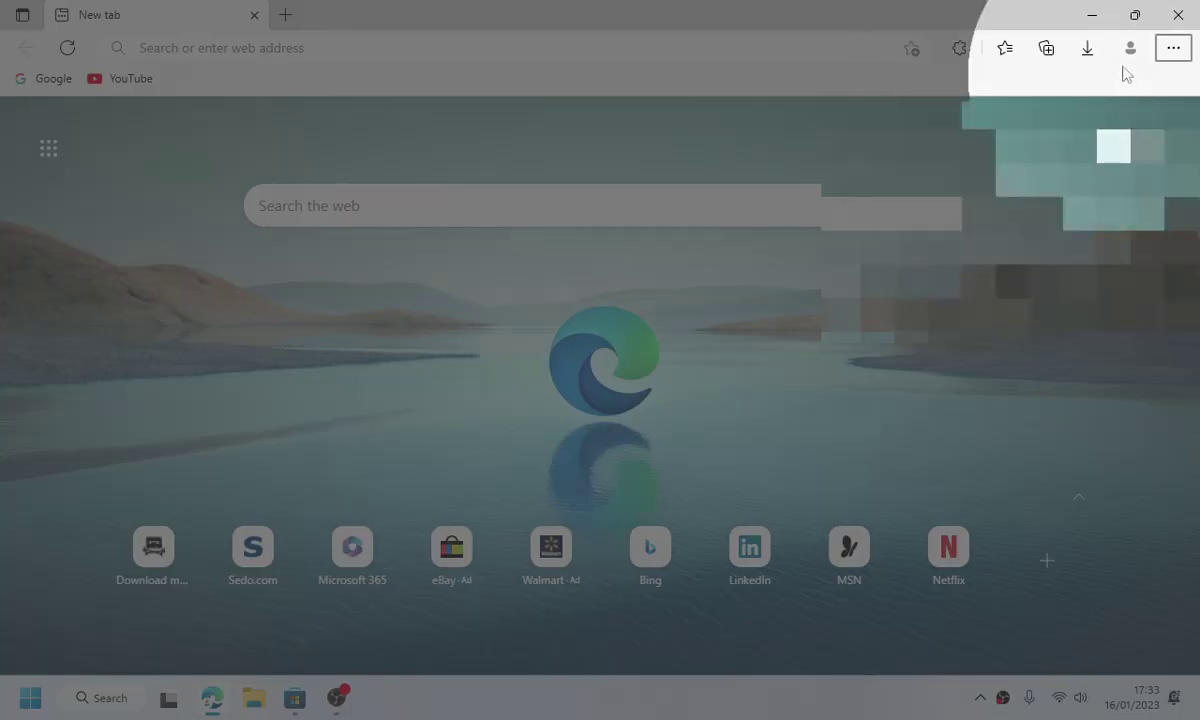
left_click(1129, 47)
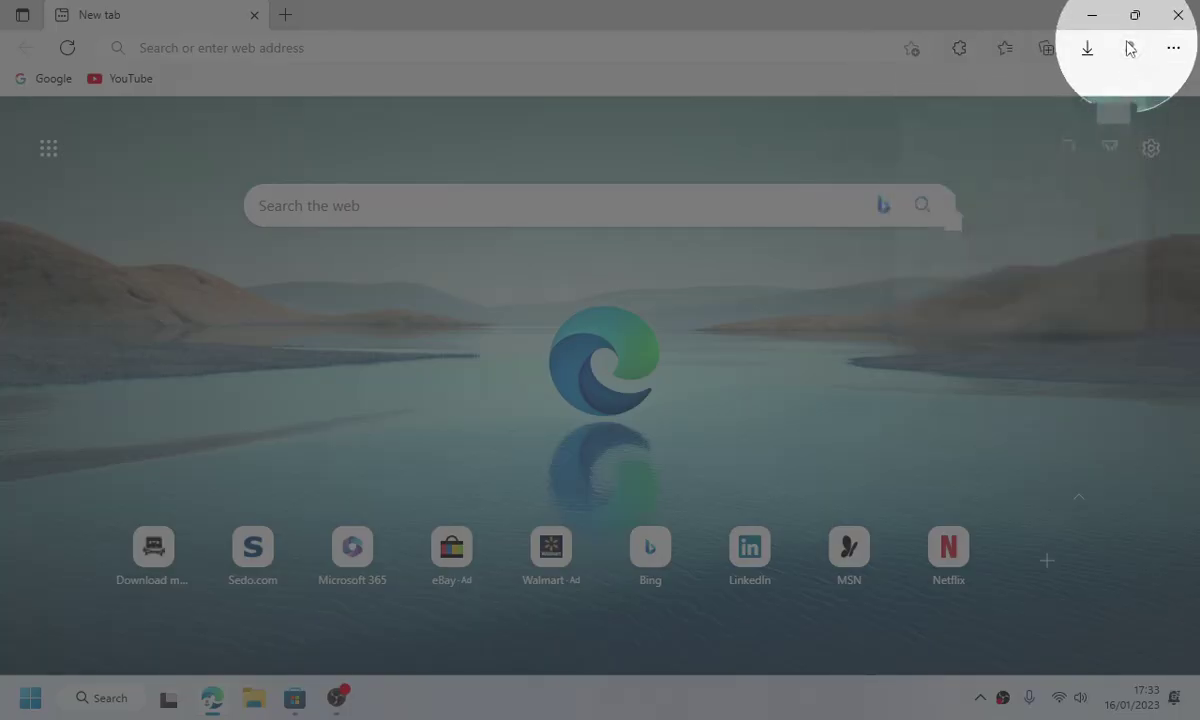
left_click(1129, 47)
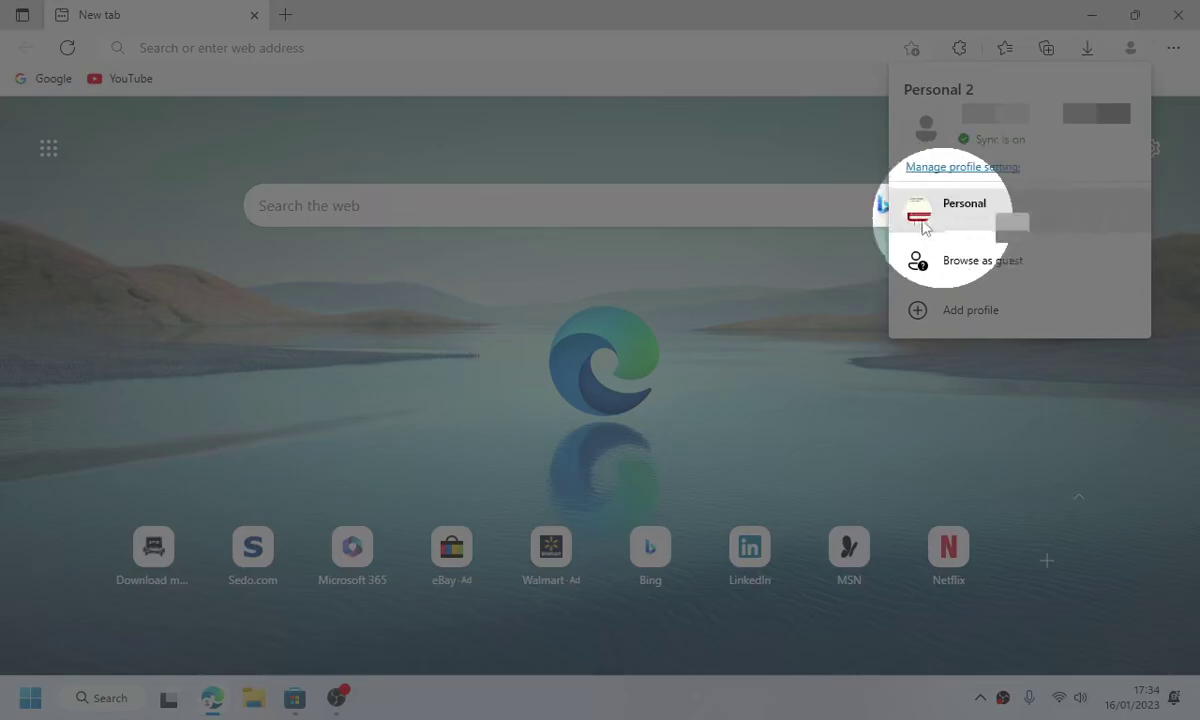
left_click(836, 146)
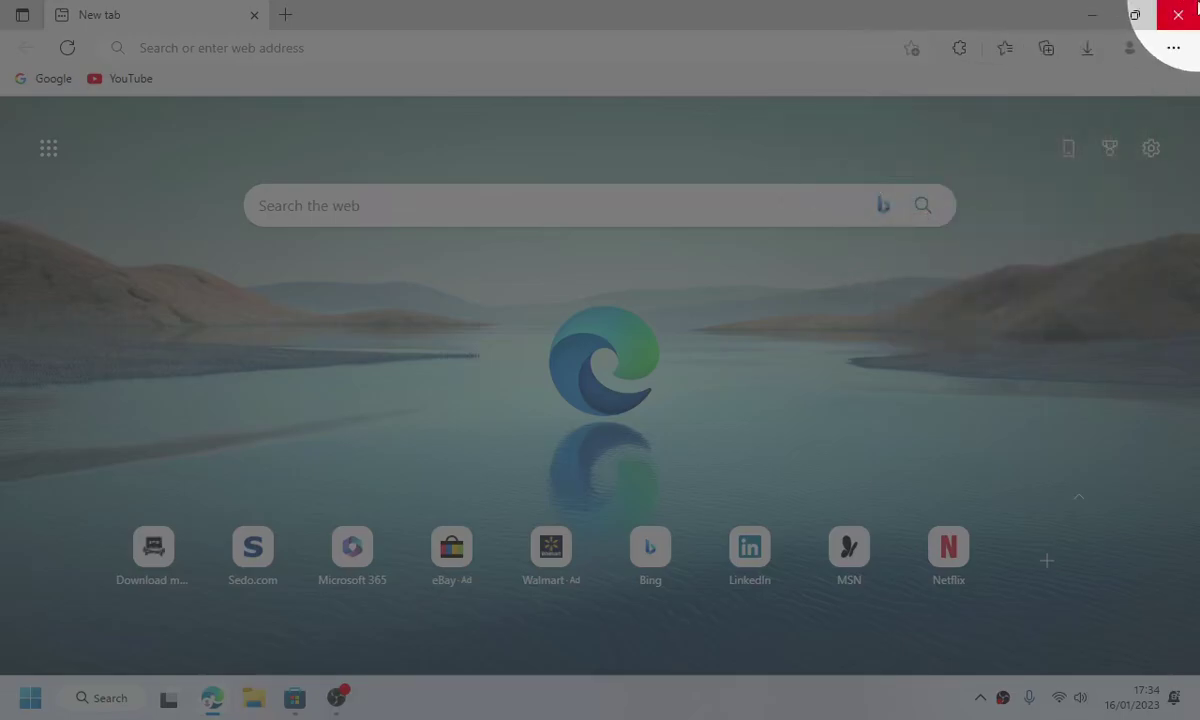
left_click(1190, 10)
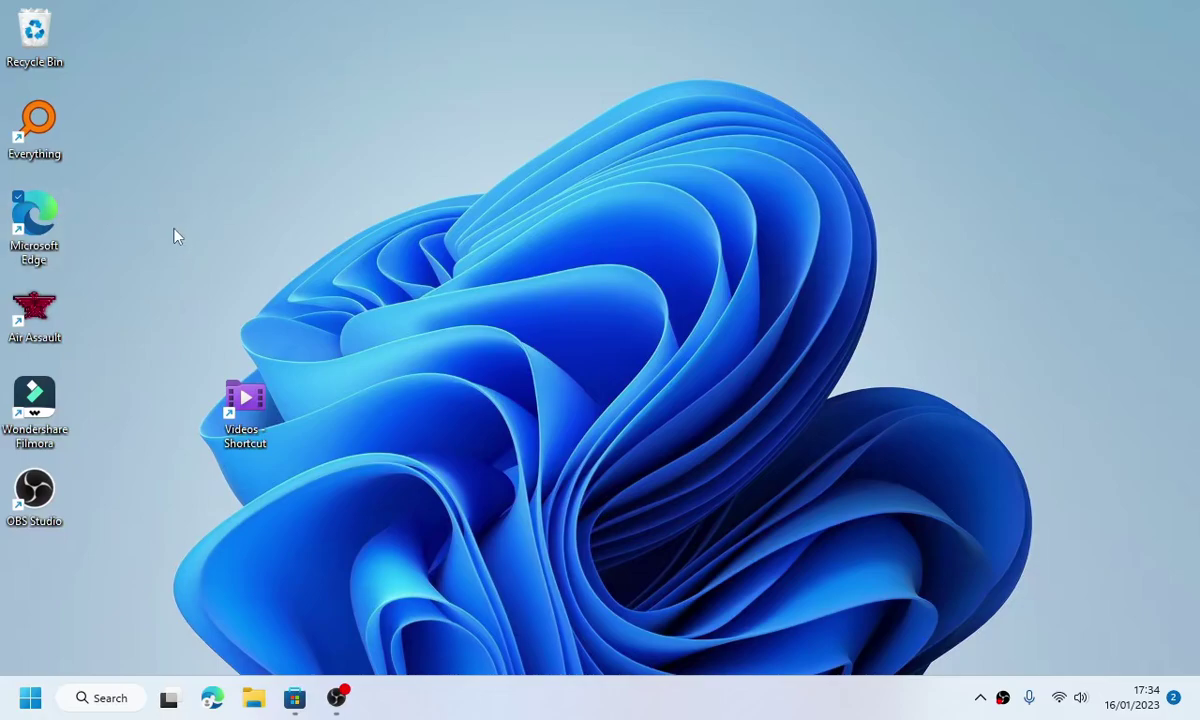
- Reopen Edge and load the edge://version page
left_click(211, 700)
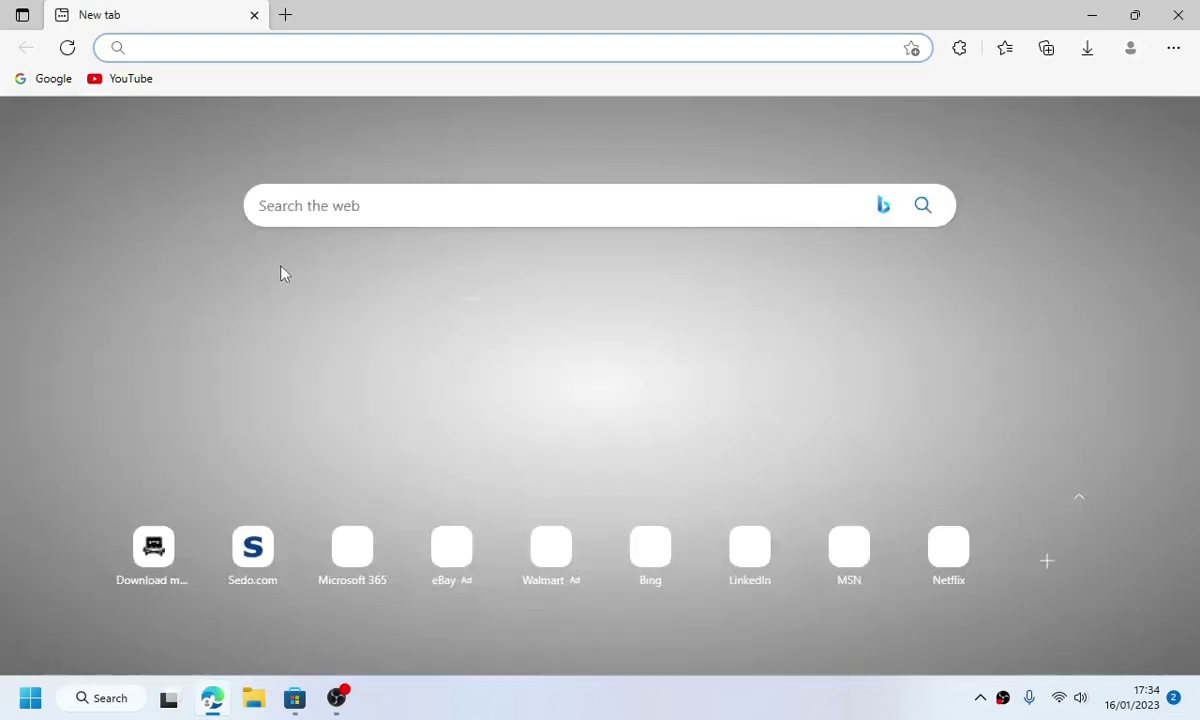
type("edge://version")
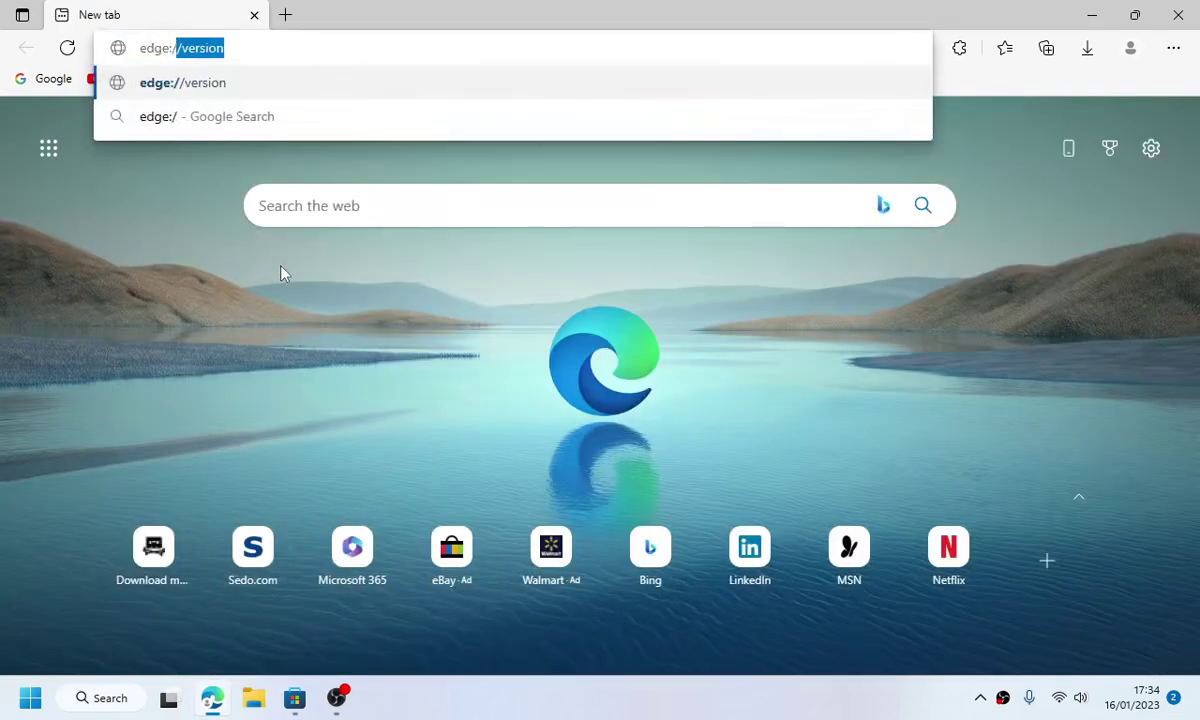
key("Return")
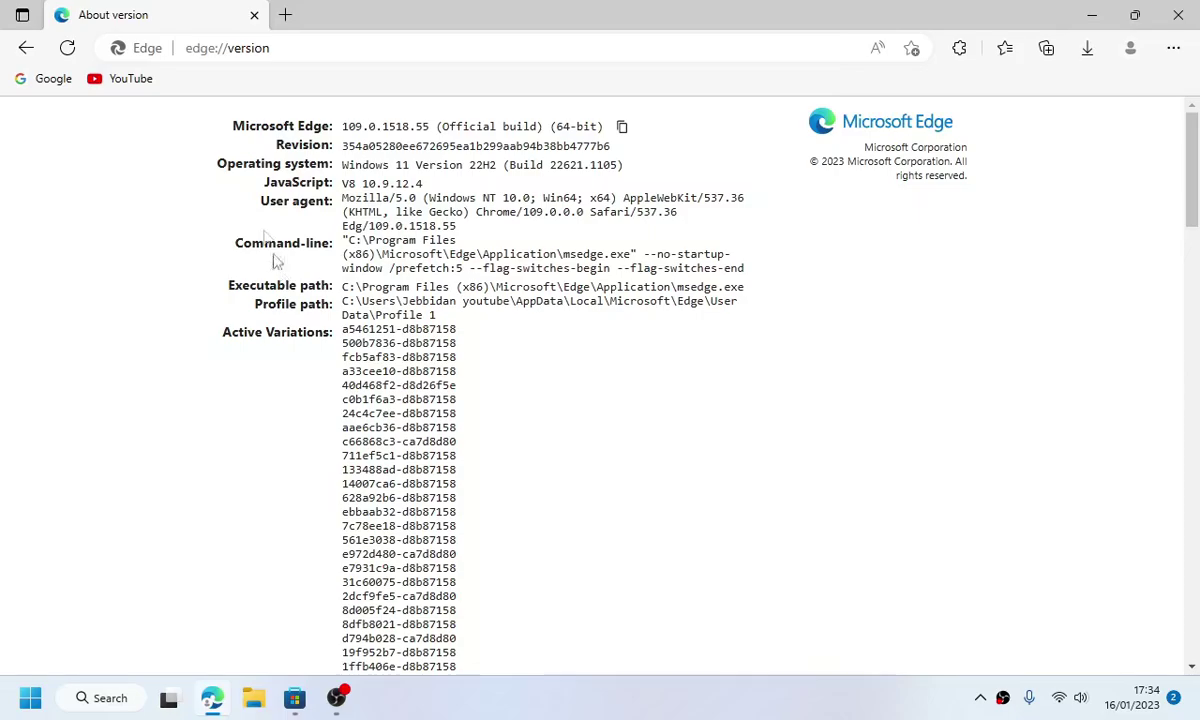
- Select the edge://version address to copy it and bring up the Windows Run prompt
left_click(254, 56)
key("super+r")
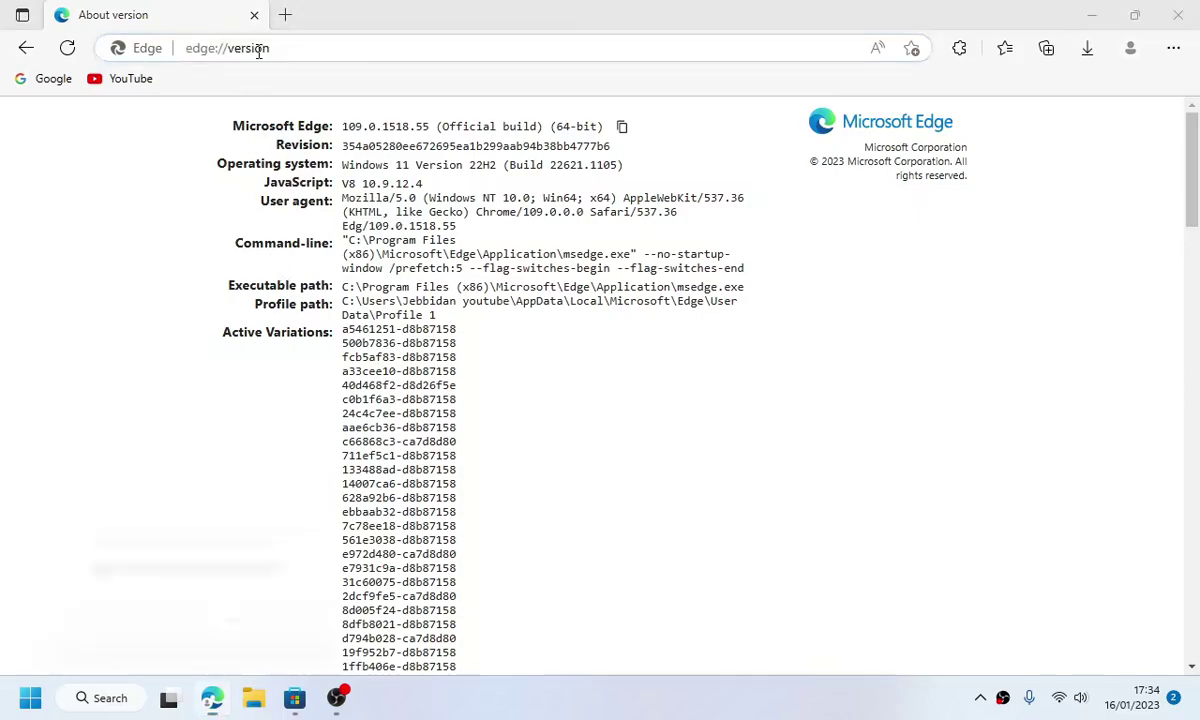
left_click(244, 635)
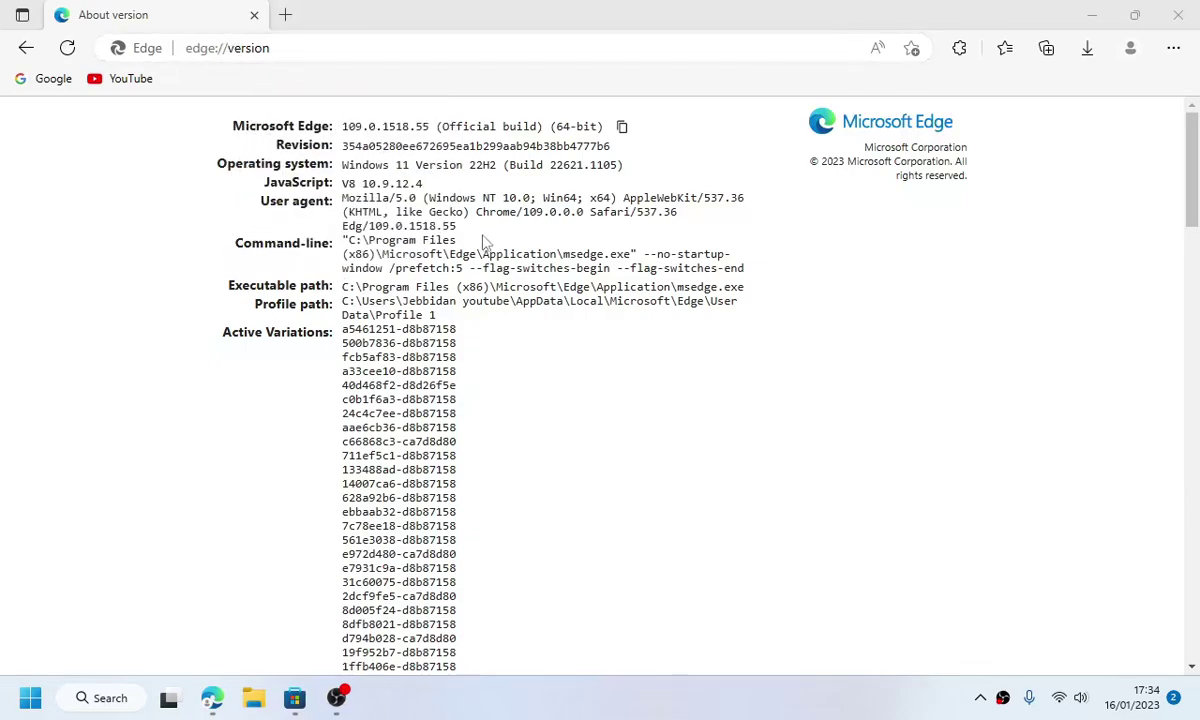
left_click(278, 48)
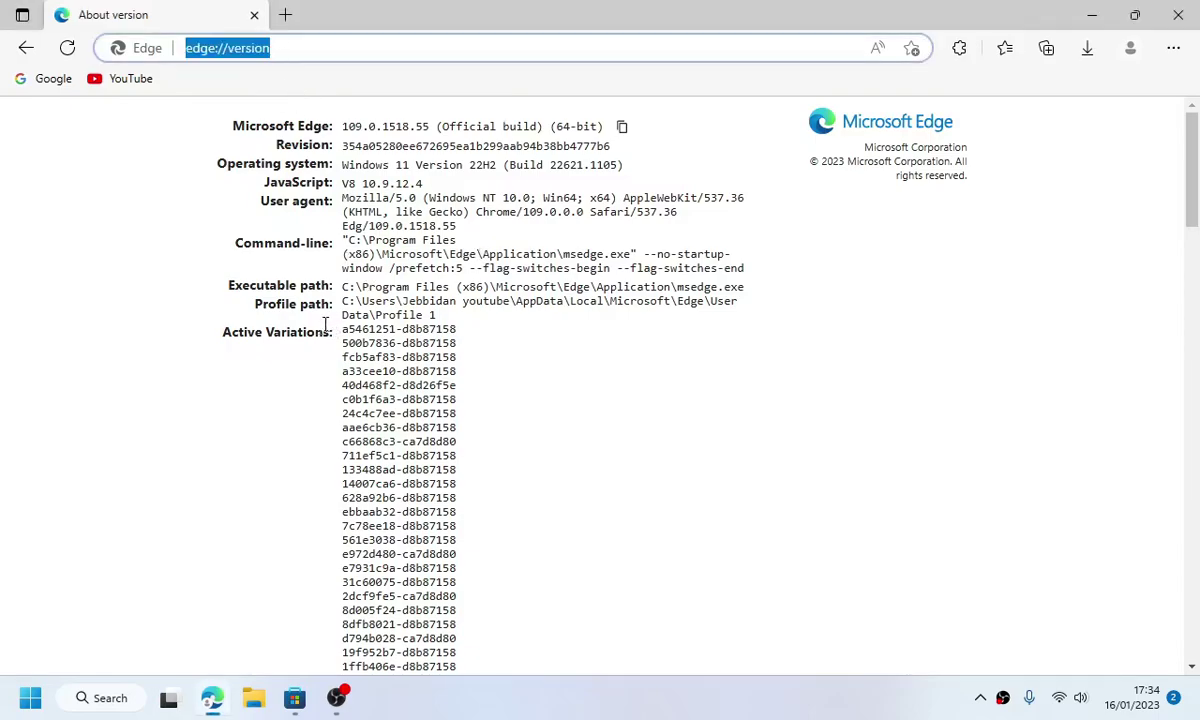
key("super+r")
- Launch Notepad from Run, paste the edge://version/ address, and zoom the text in twice
type("n")
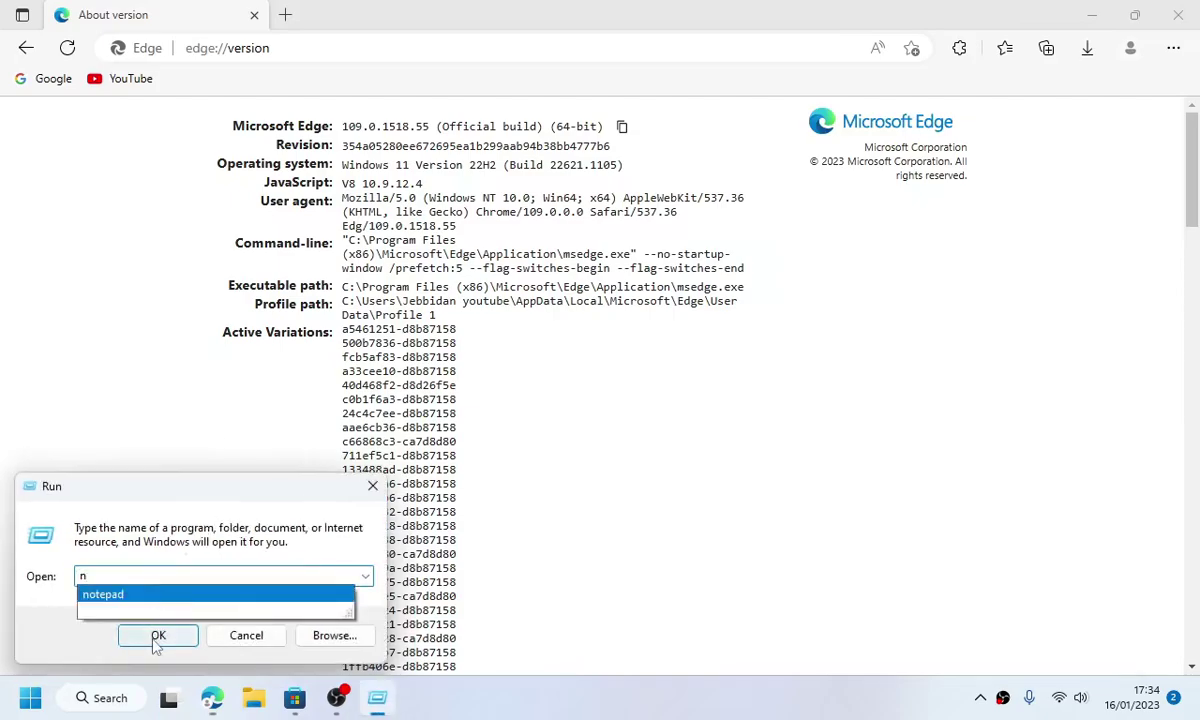
left_click(190, 594)
key("Return")
type("edge://version/")
key("ctrl+plus")
key("ctrl+plus")
key("ctrl+plus")
key("ctrl+plus")
key("ctrl+plus")
key("ctrl+plus")
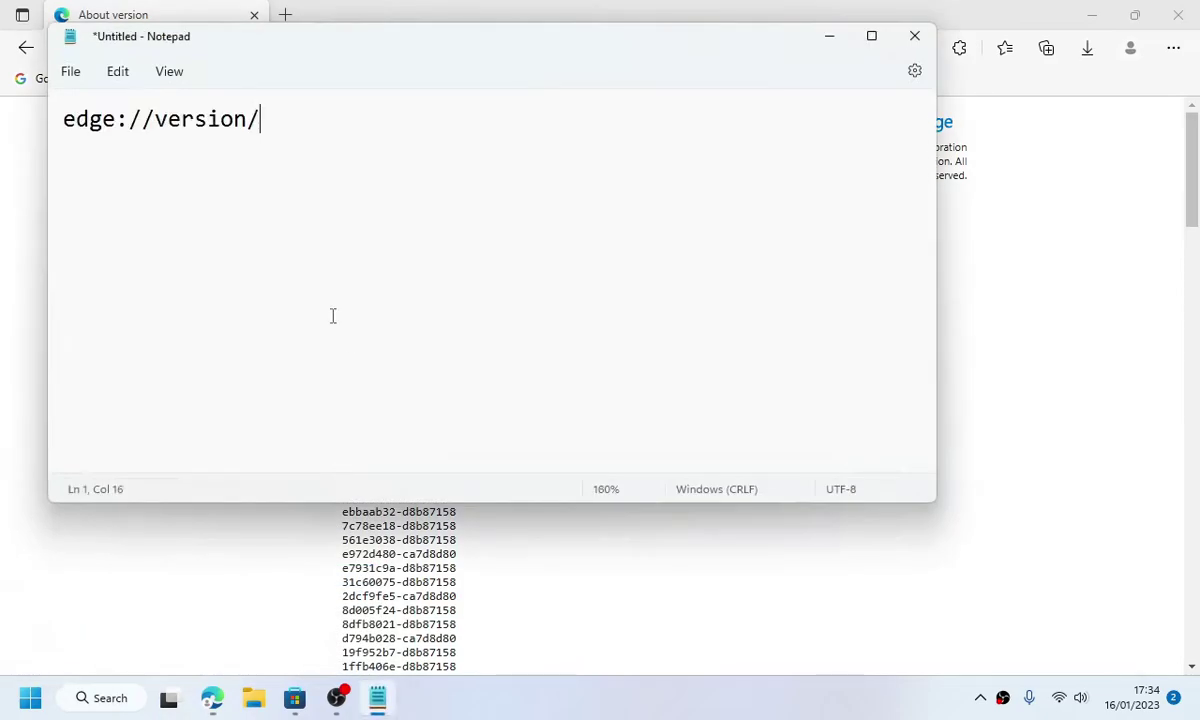
key("ctrl+plus")
key("ctrl+plus")
key("ctrl+plus")
key("ctrl+plus")
key("ctrl+plus")
key("ctrl+plus")
key("ctrl+plus")
key("ctrl+plus")
key("ctrl+plus")
key("ctrl+plus")
key("ctrl+plus")
key("ctrl+plus")
key("ctrl+plus")
key("ctrl+plus")
key("ctrl+plus")
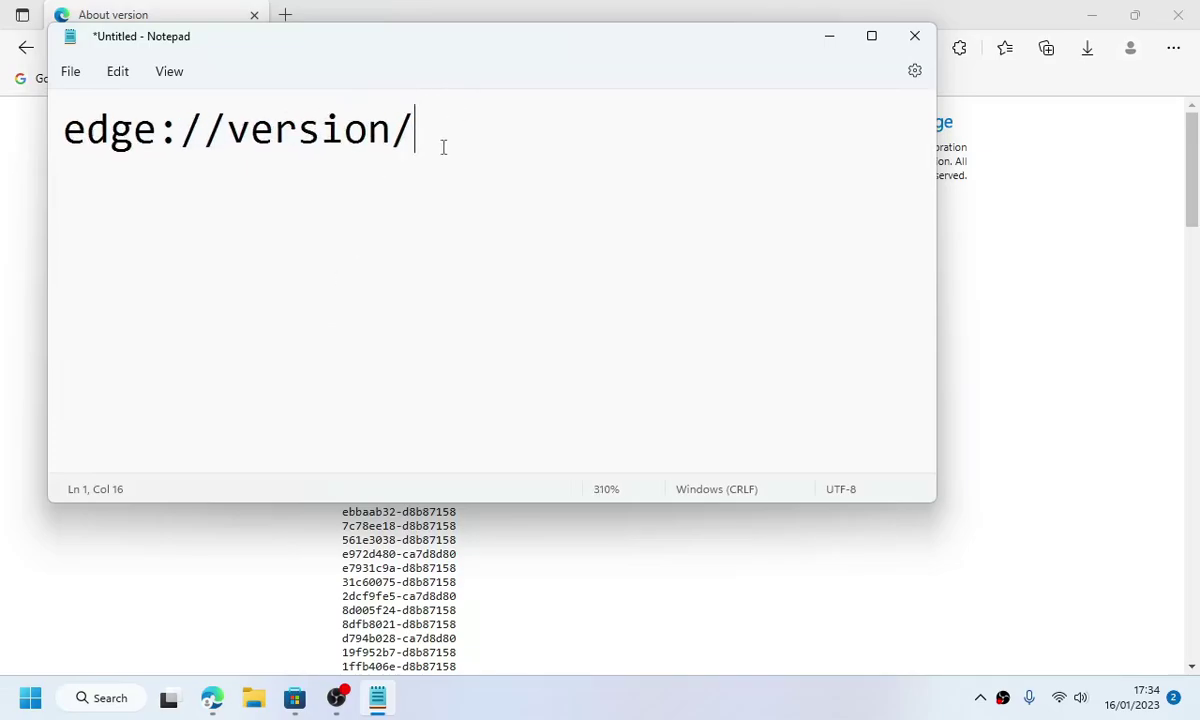
- Select part of the pasted address, then close Notepad without saving
left_click_drag(440, 147, 86, 140)
left_click(124, 160)
left_click(907, 40)
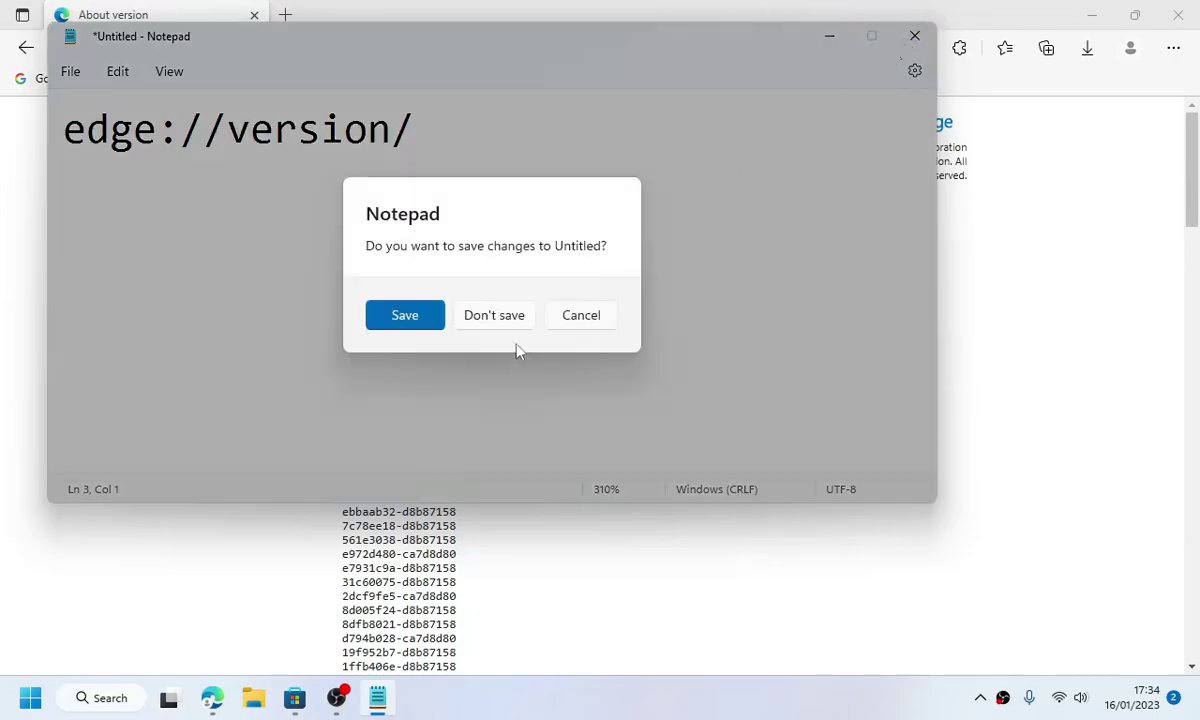
key("Escape")
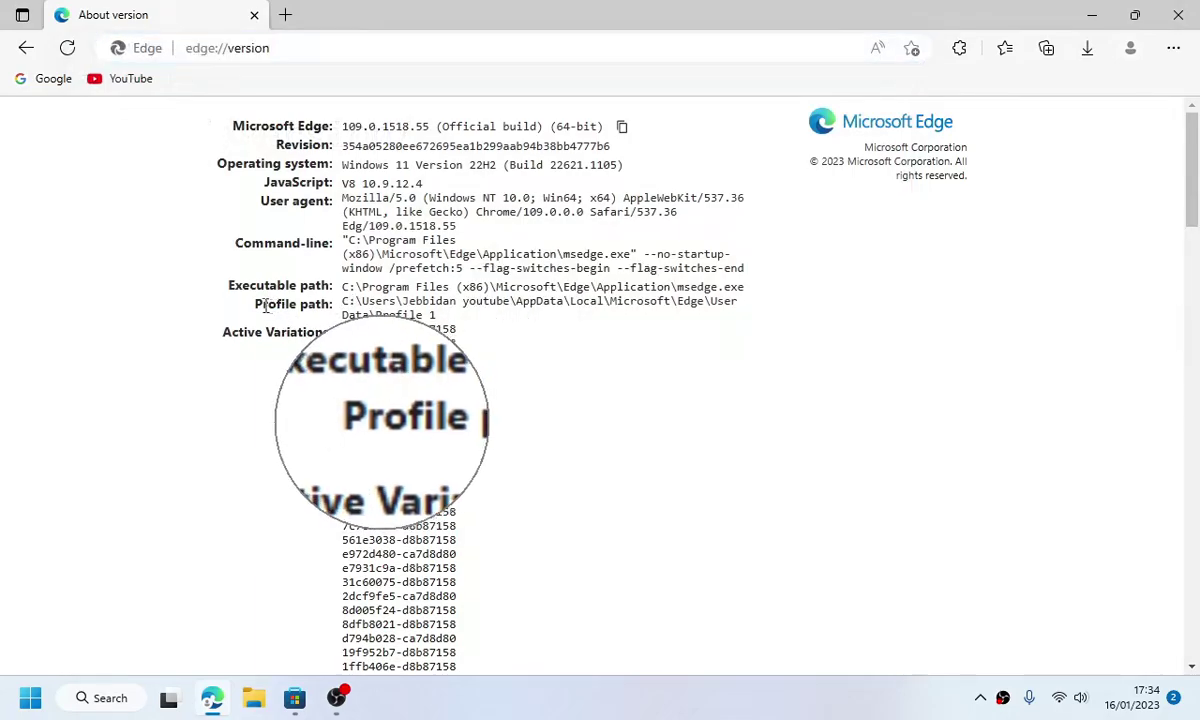
- Highlight the Profile path line on the version page to pick out the Profile 1 folder
left_click_drag(264, 302, 256, 303)
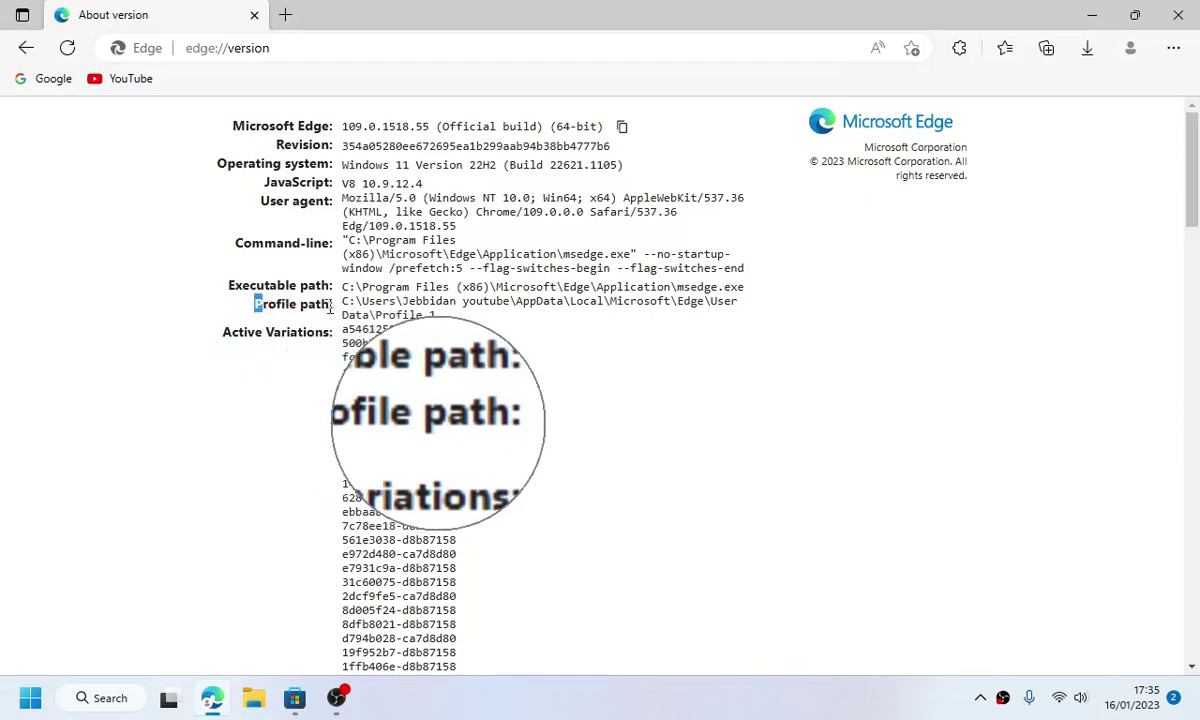
left_click_drag(328, 304, 254, 304)
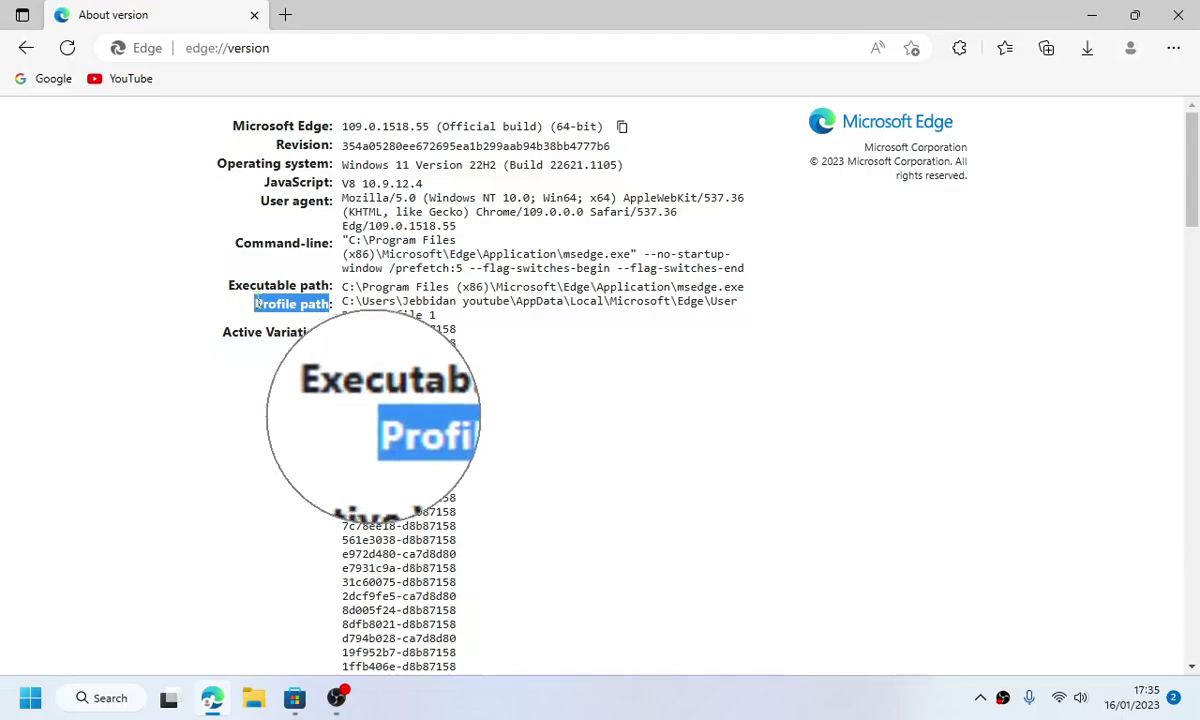
left_click(283, 303)
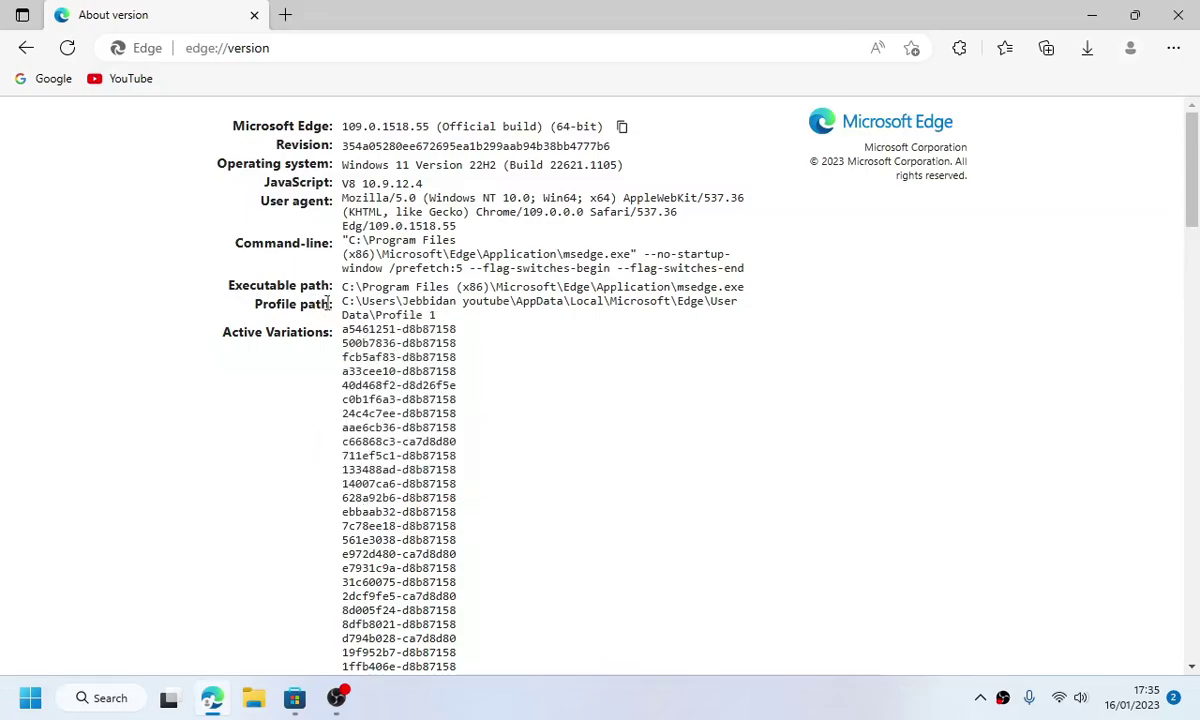
left_click_drag(366, 301, 450, 325)
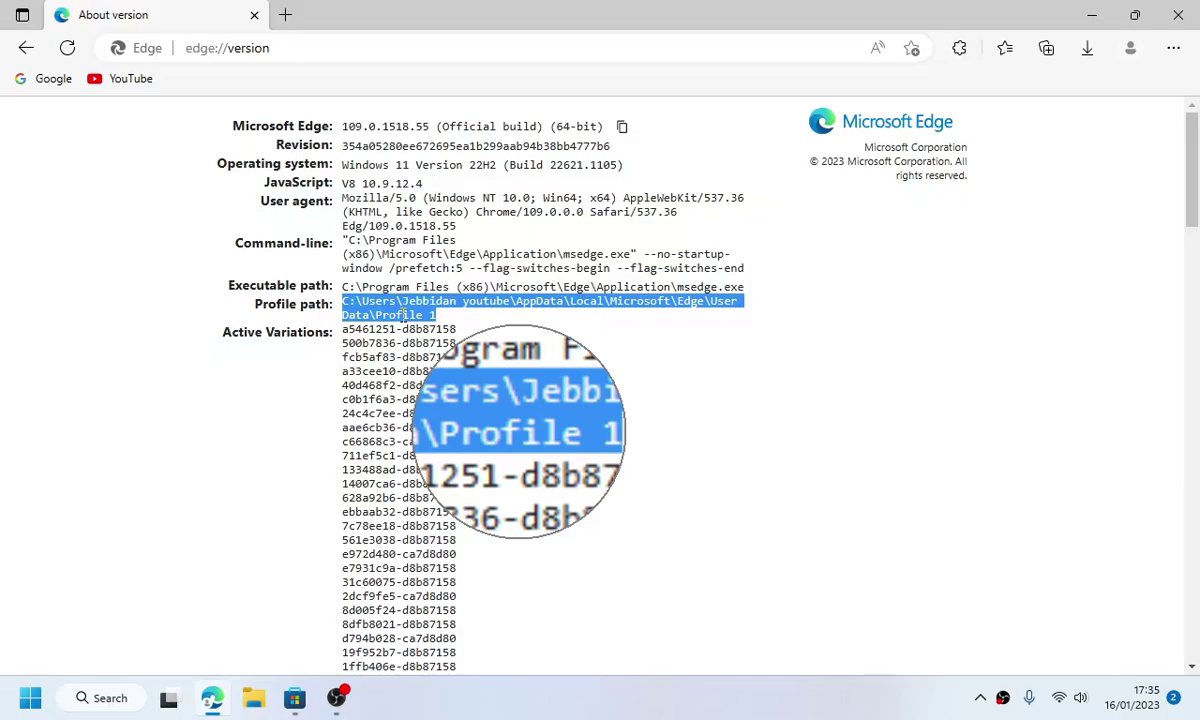
left_click(421, 314)
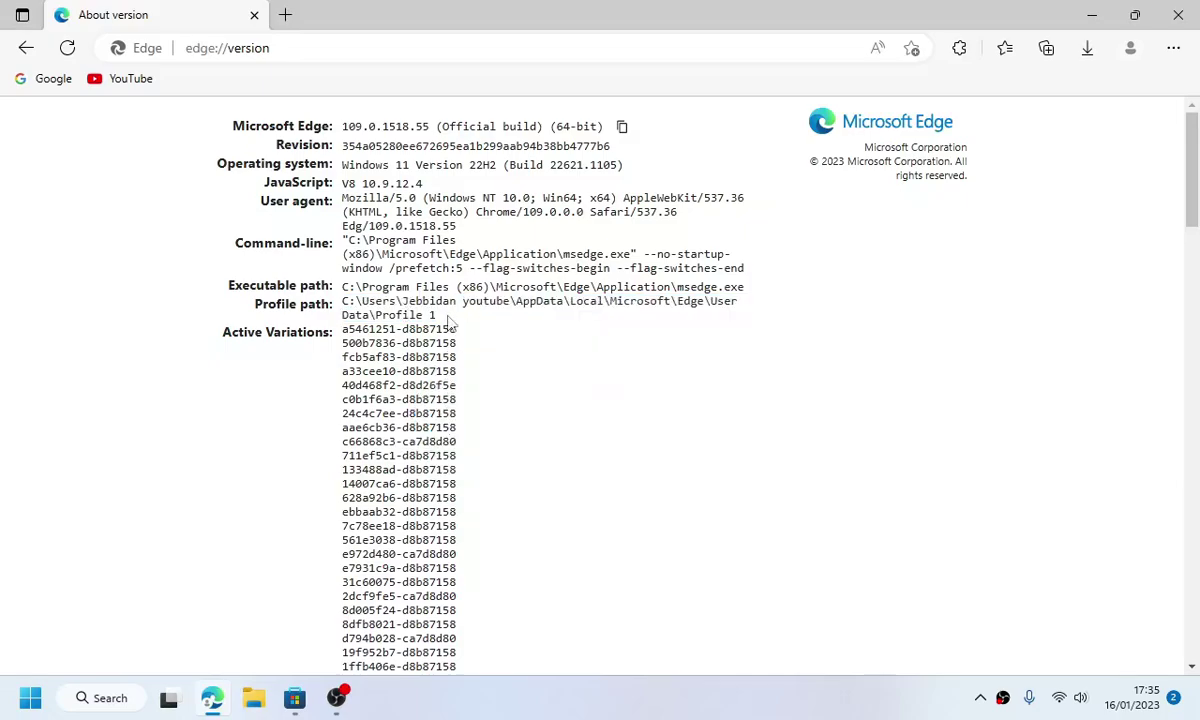
triple_click(400, 302)
left_click(403, 302)
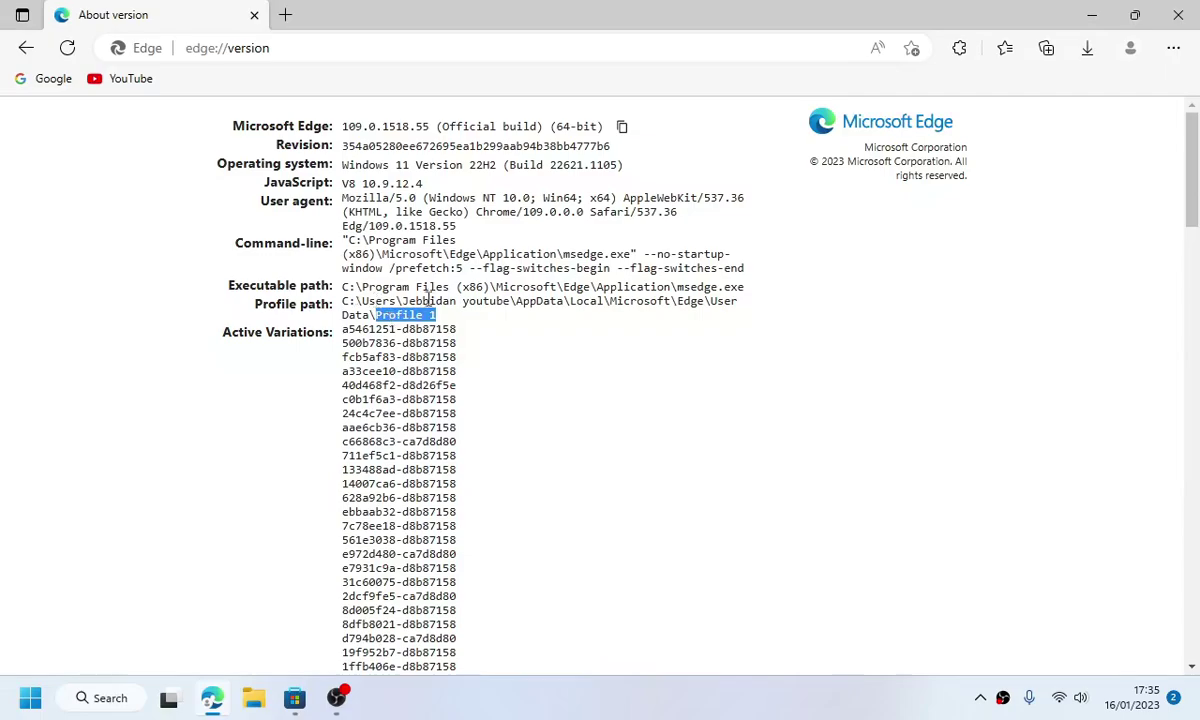
- Minimize Edge to reveal the desktop
left_click(1092, 15)
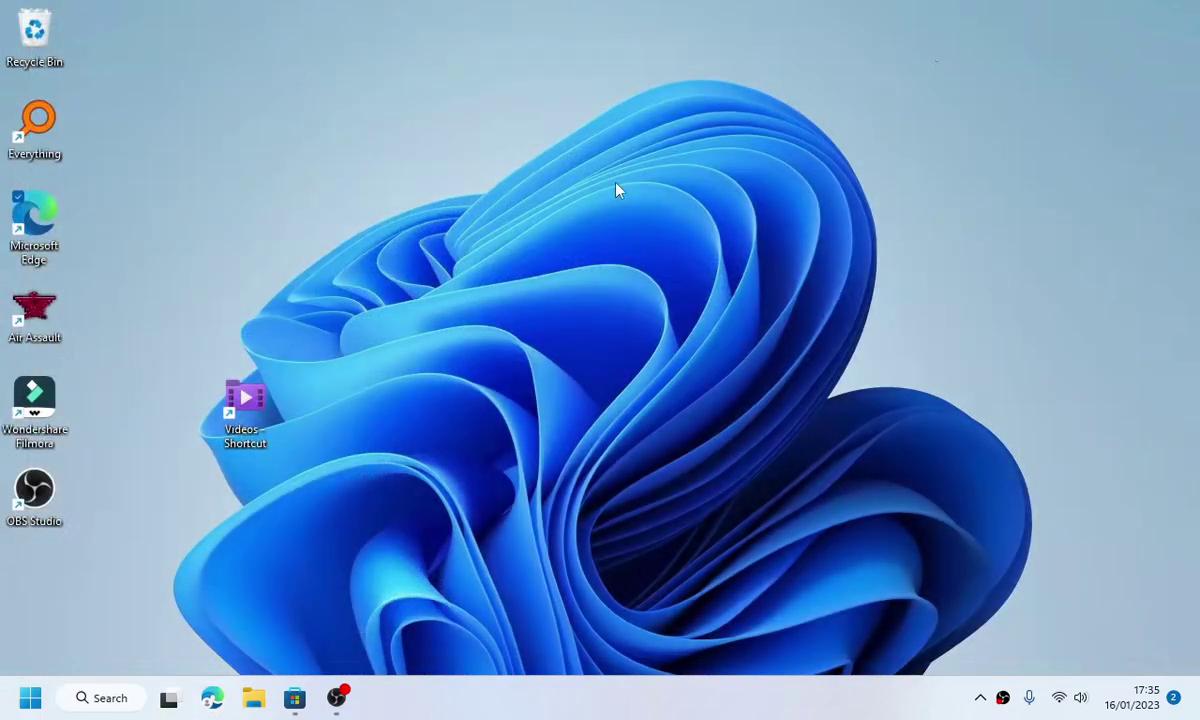
right_click(617, 190)
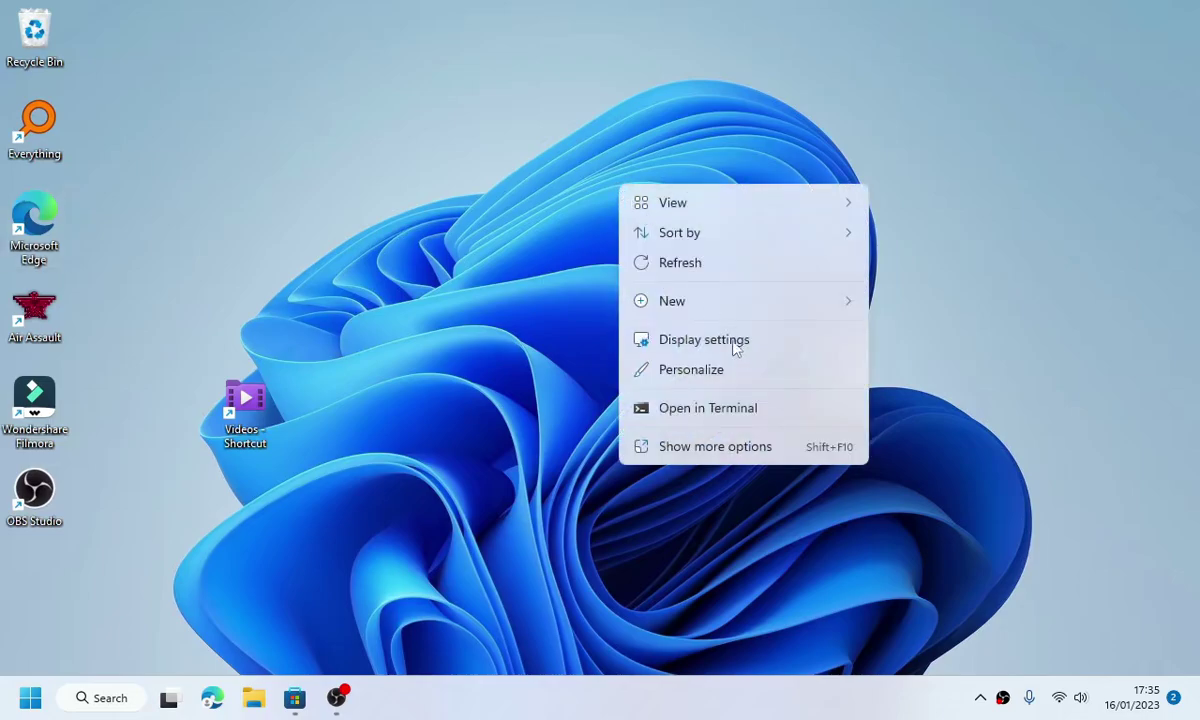
left_click(535, 362)
- Search Start for edge, open its file location, and copy the Microsoft Edge shortcut
key("super")
type("edge")
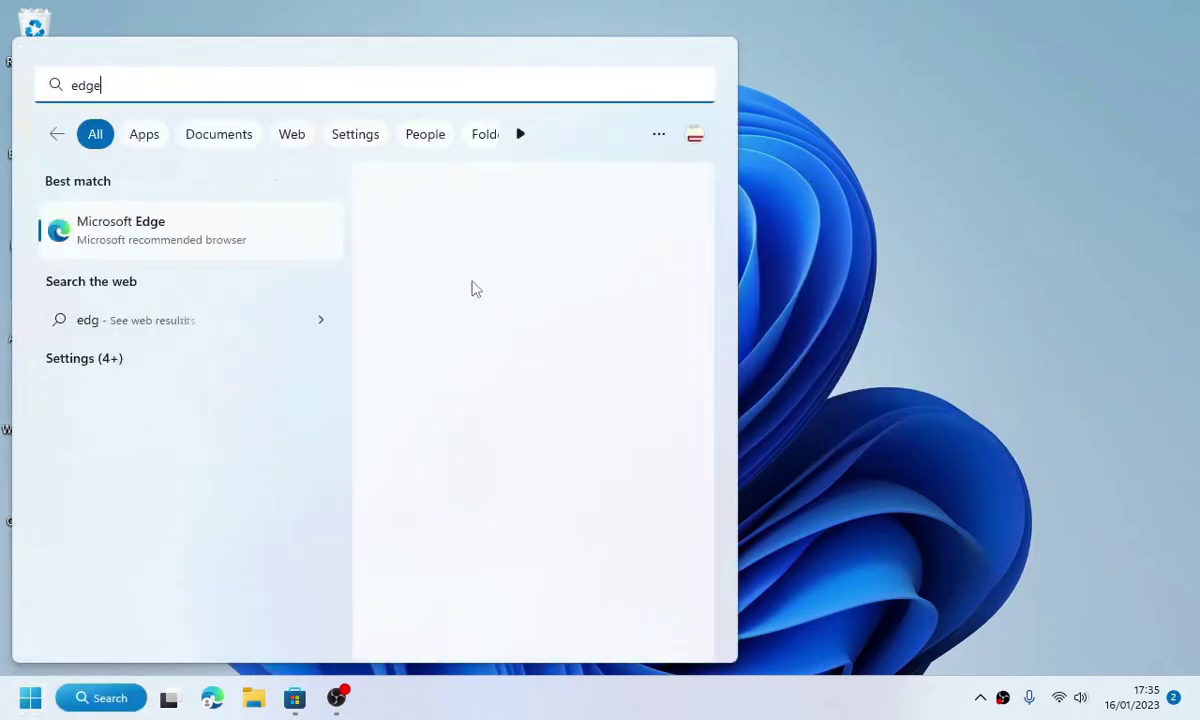
left_click(462, 490)
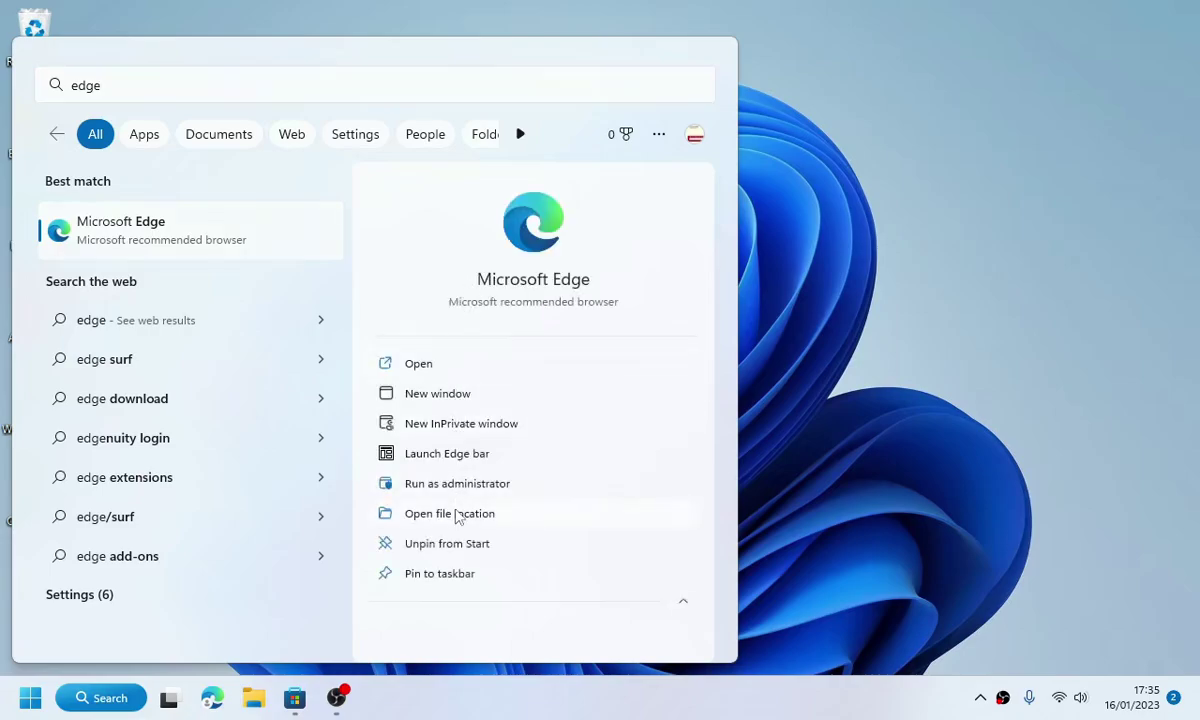
left_click(458, 511)
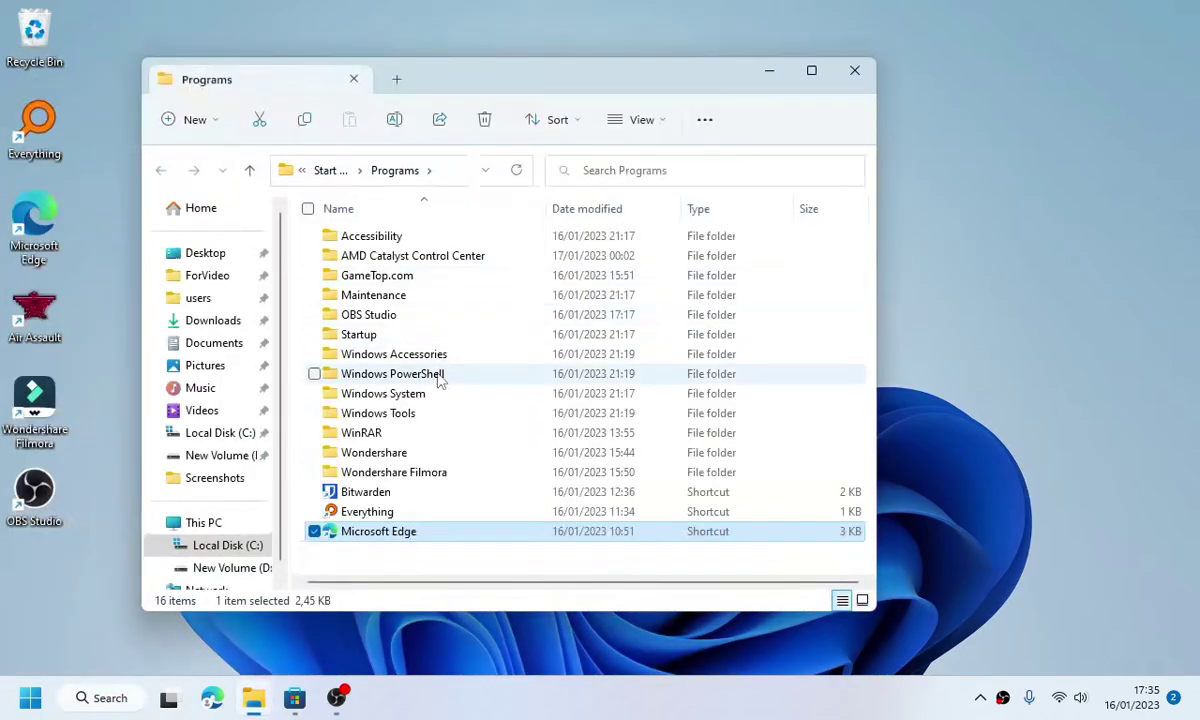
left_click(306, 120)
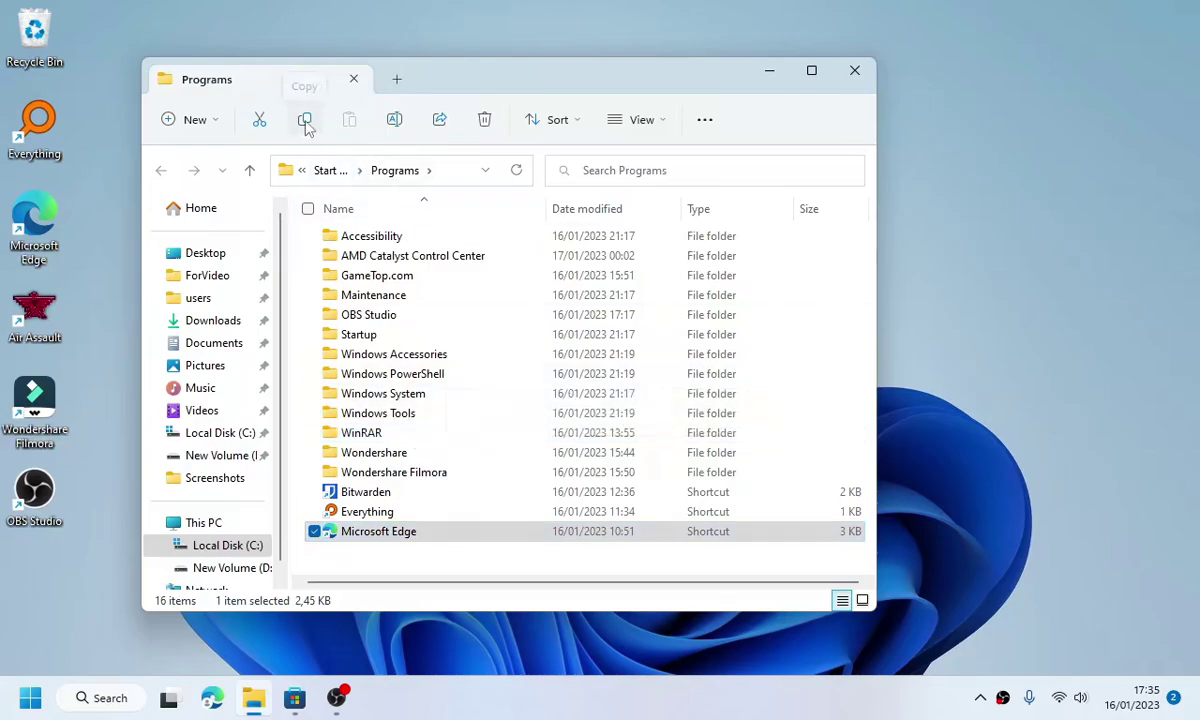
- Close the Programs folder and paste the Edge shortcut onto the desktop
left_click(855, 73)
key("ctrl+v")
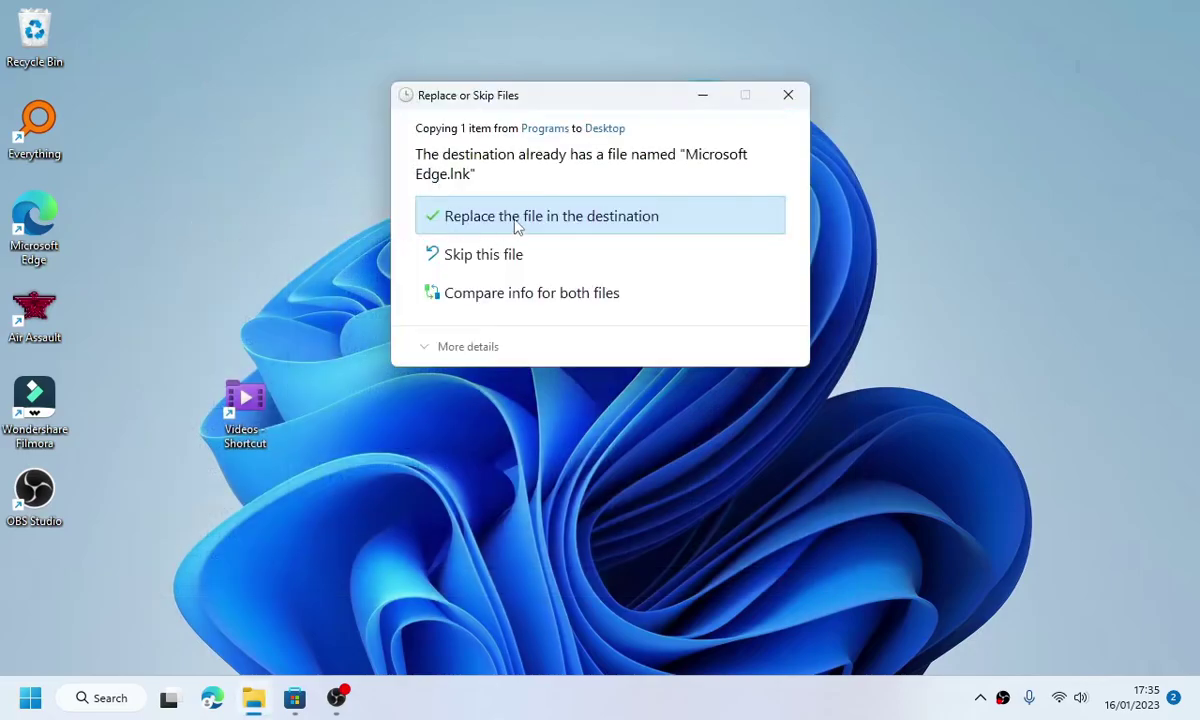
left_click(273, 213)
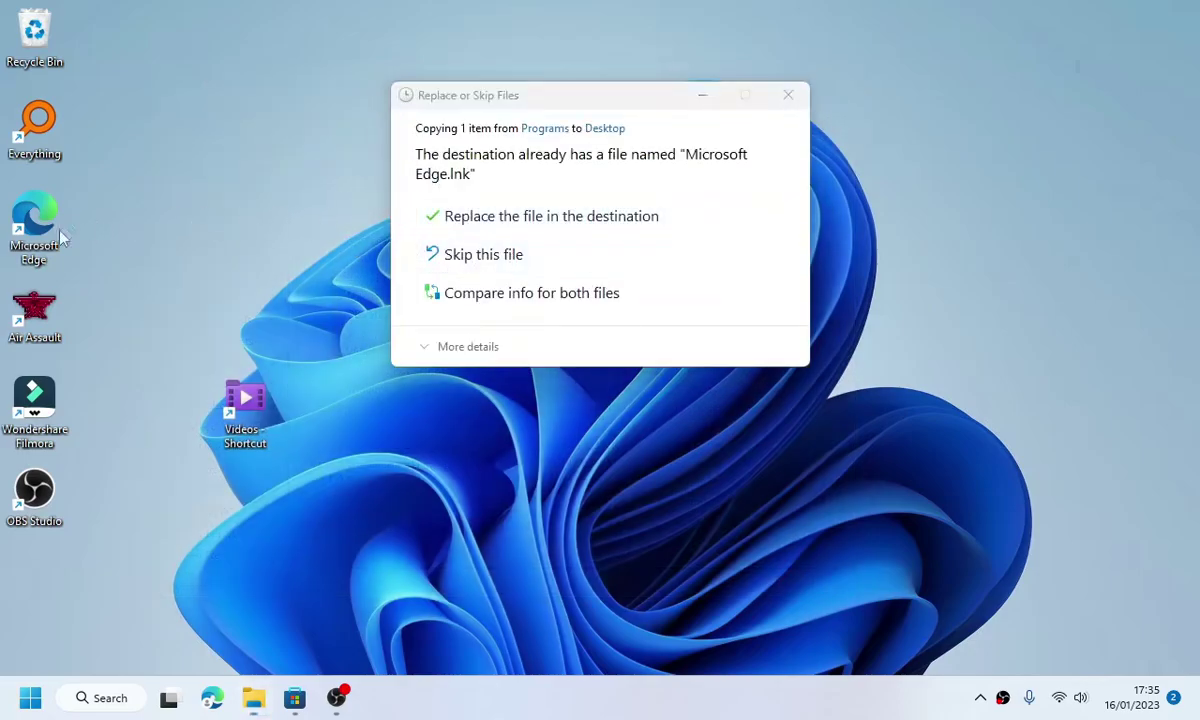
- Rename the existing desktop Edge shortcut to 'ms edge' and let the copy finish
right_click(42, 241)
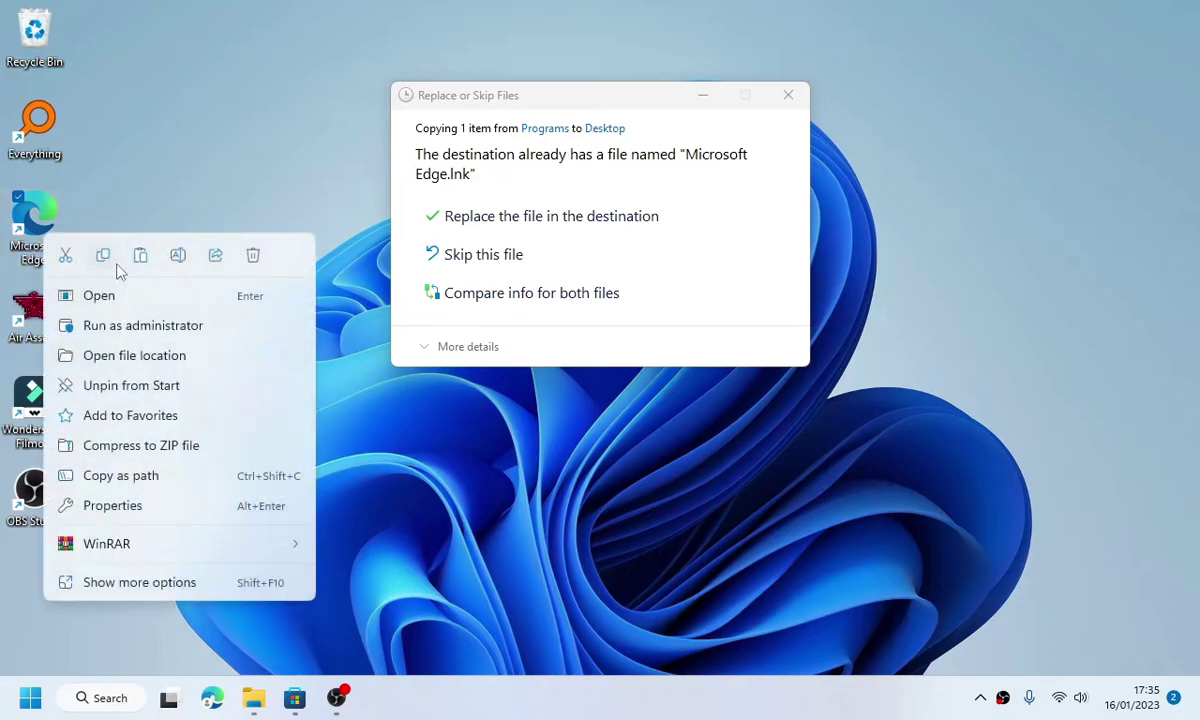
left_click(177, 256)
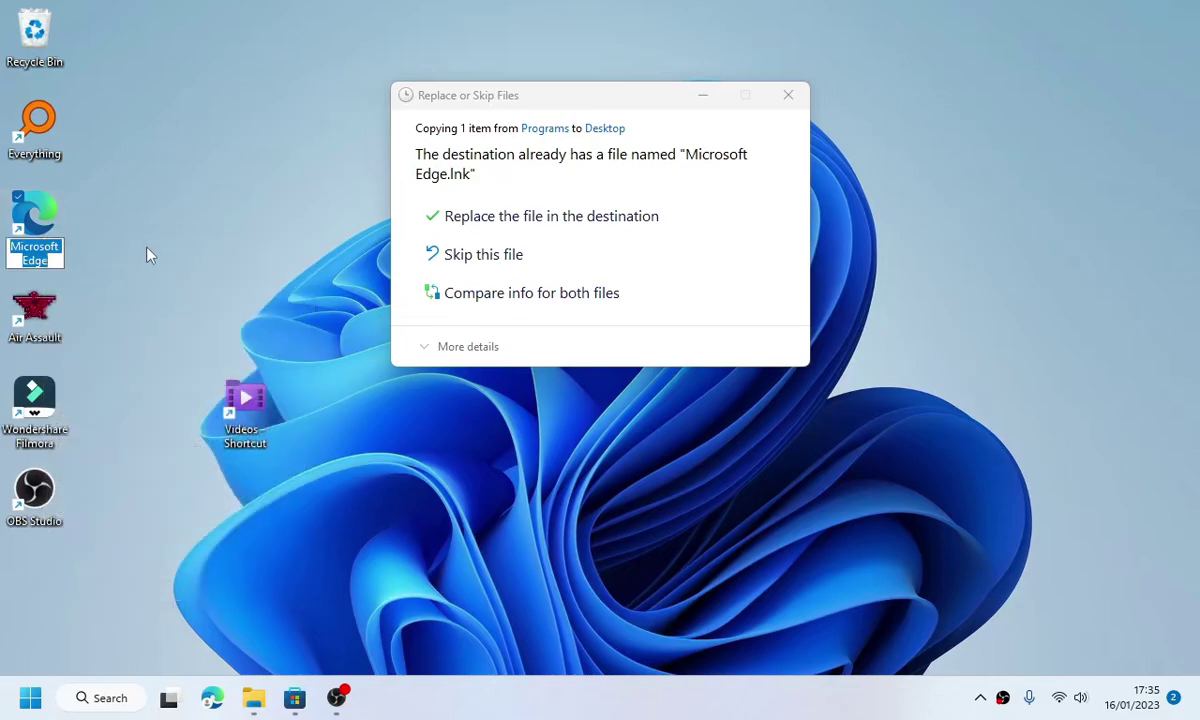
type("ms edge")
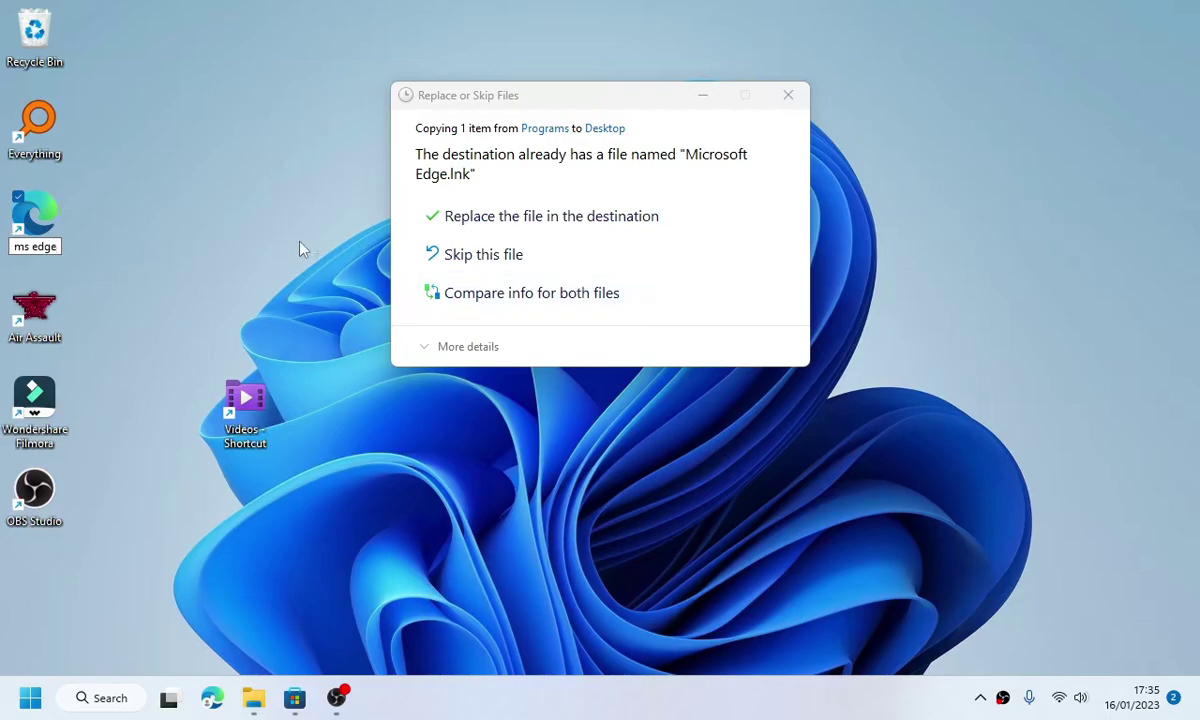
key("Return")
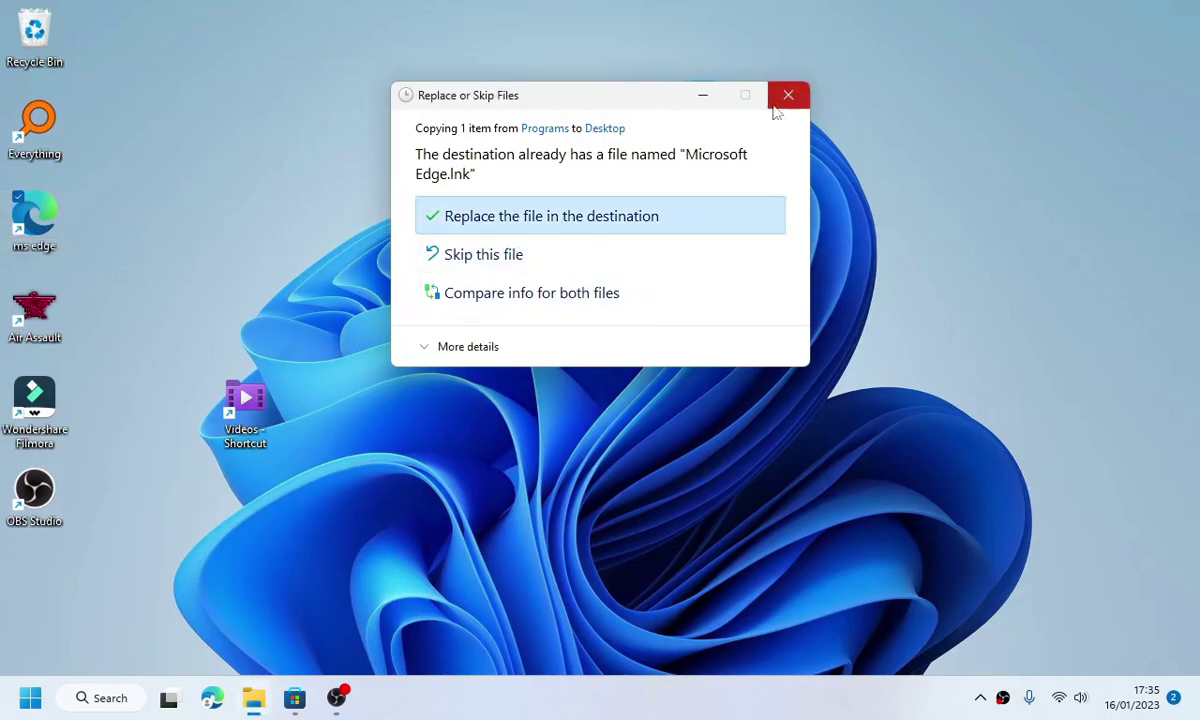
key("Return")
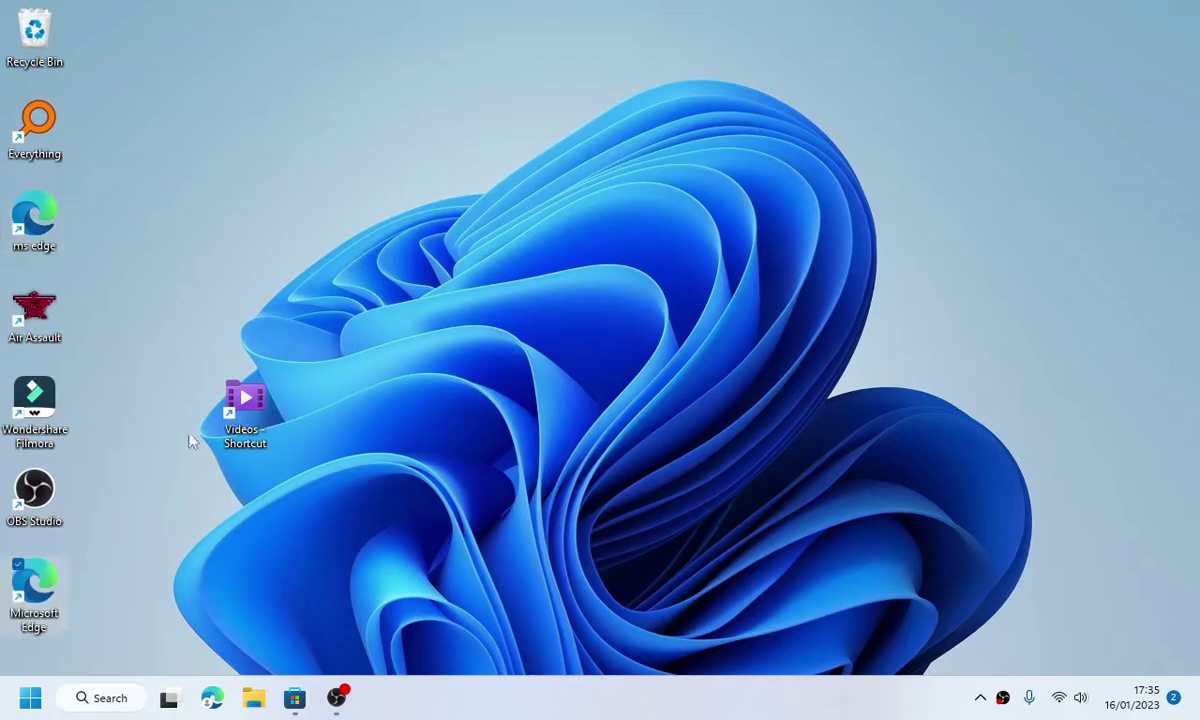
- Move the new Edge shortcut up and append --profile-directory="Default" to its Properties Target
left_click_drag(47, 590, 381, 145)
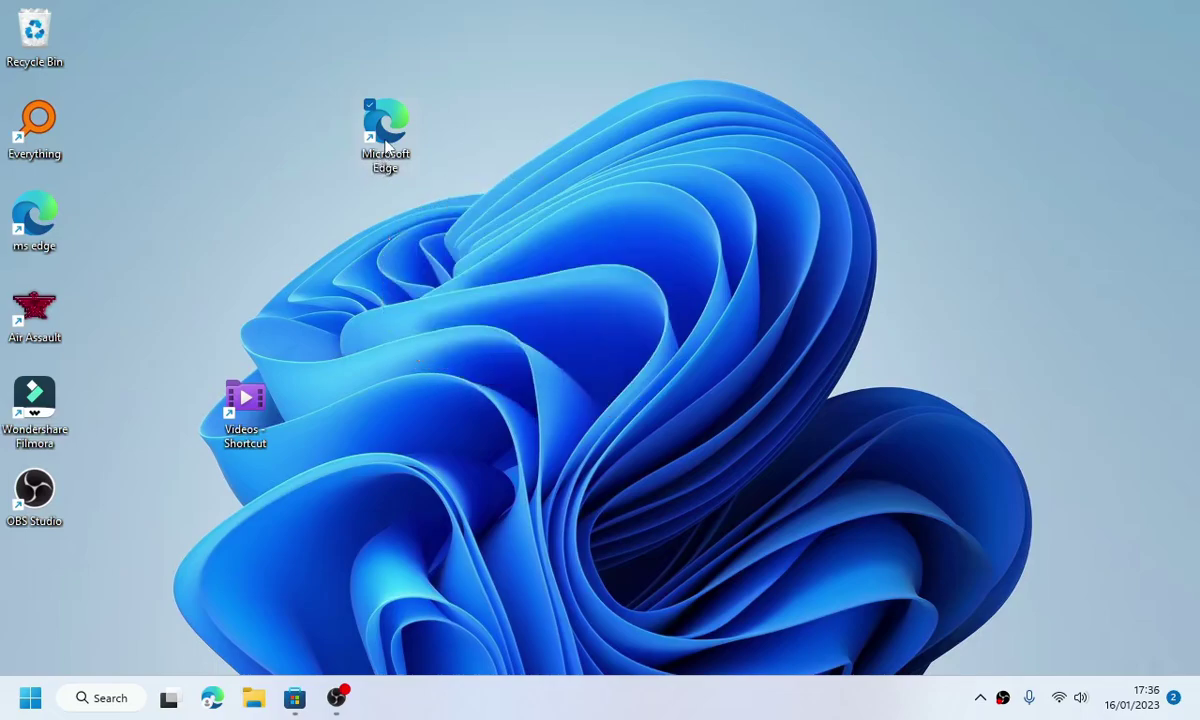
right_click(386, 145)
left_click(444, 418)
left_click(576, 321)
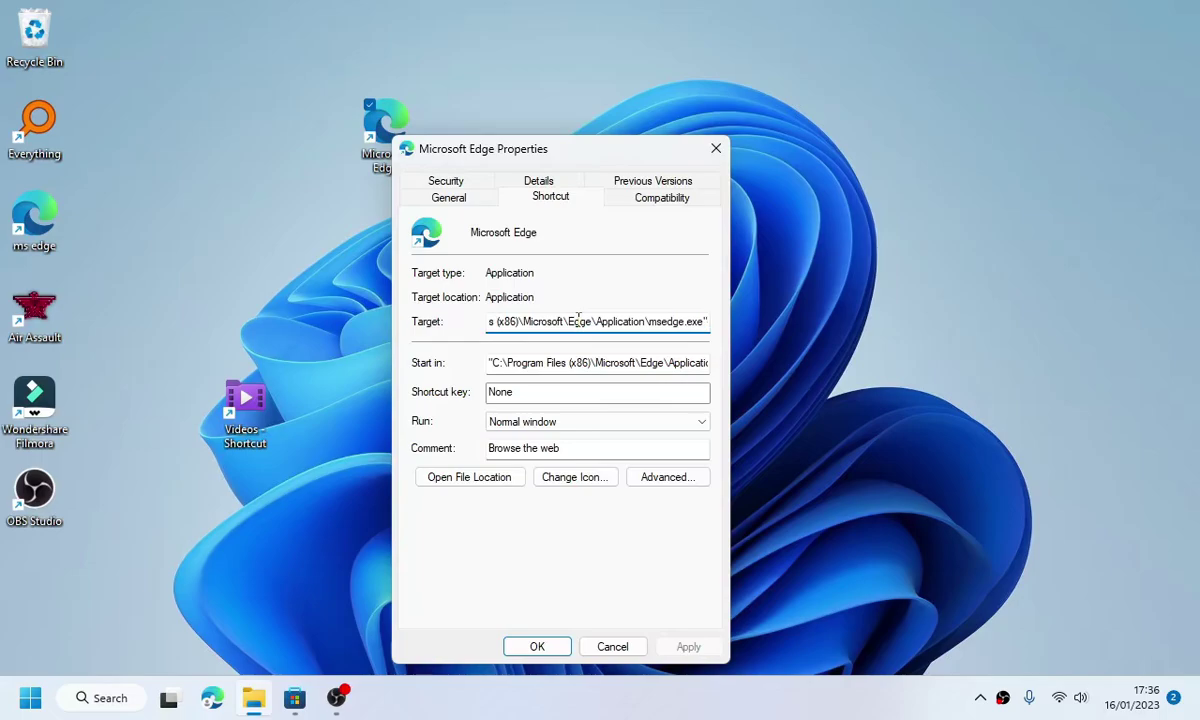
left_click(866, 276)
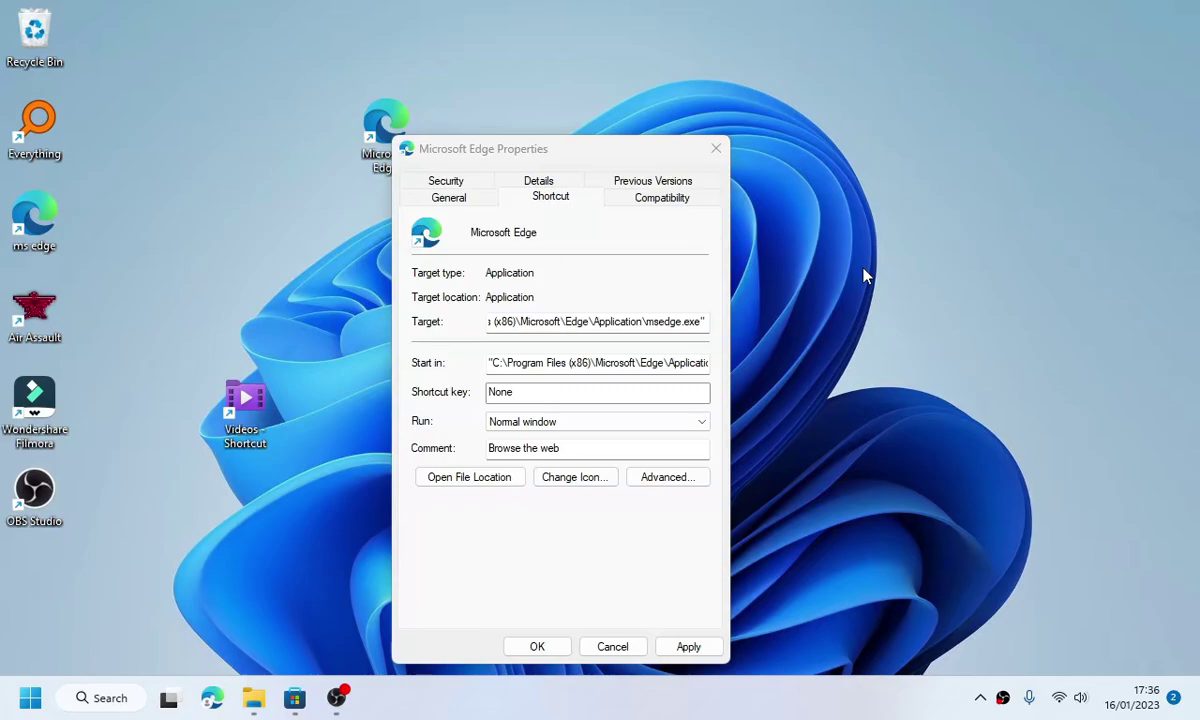
left_click(703, 321)
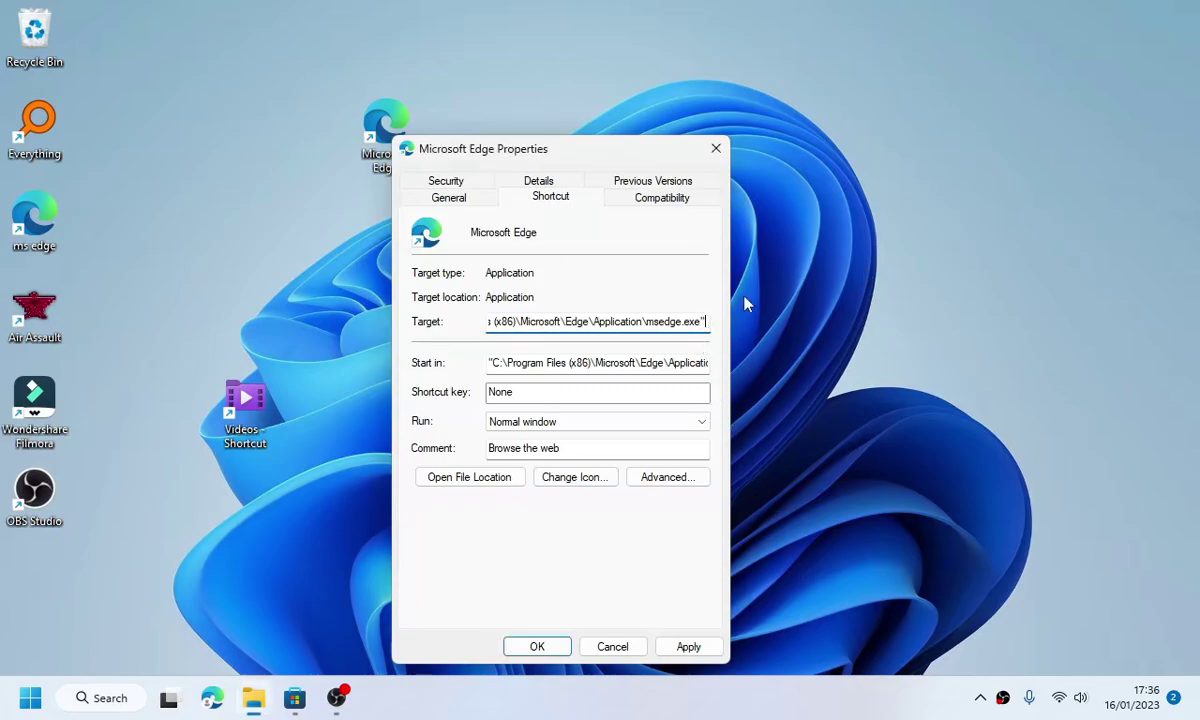
type("--profile-directory=\"Default\"")
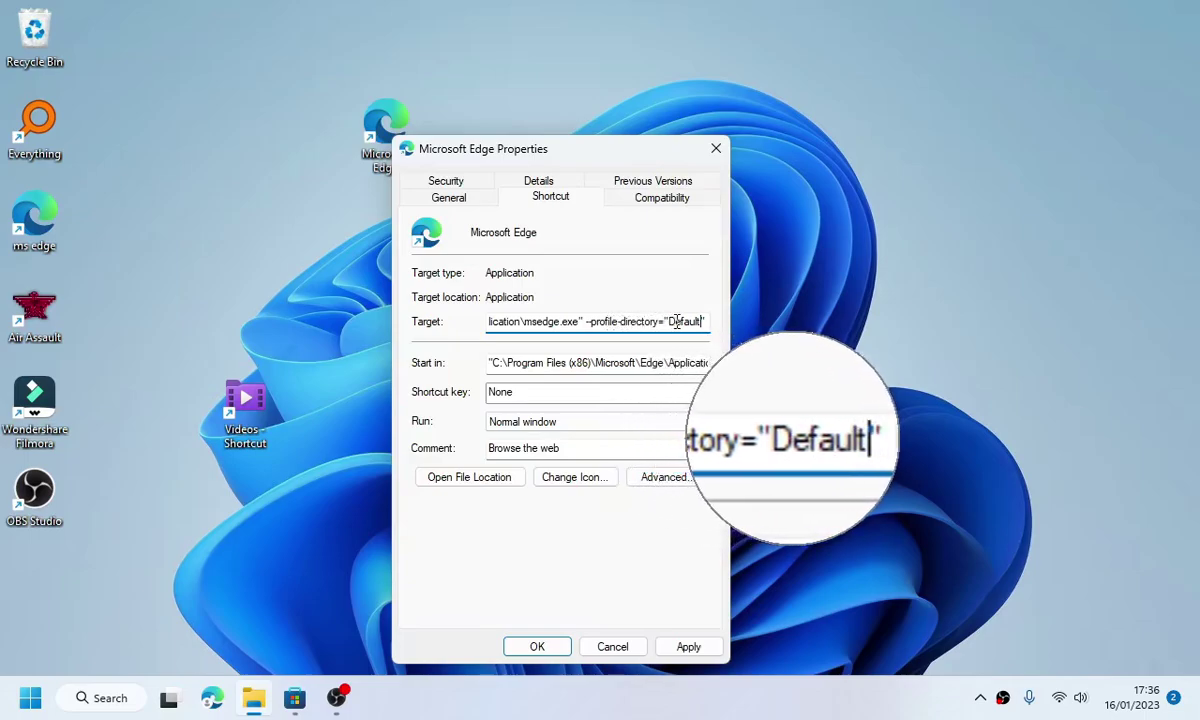
- Launch Notepad via Run and paste the --profile-directory="Default" argument
key("super+r")
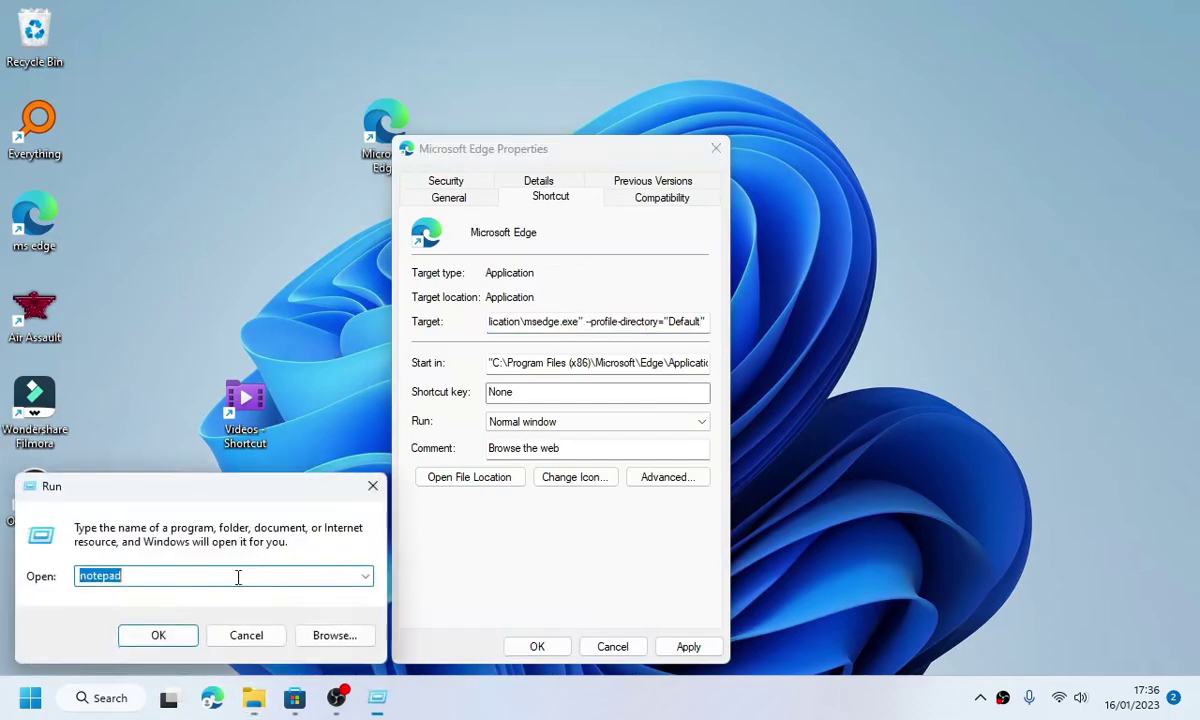
type("notepad")
left_click(171, 635)
type("--profile-directory=\"Default\"")
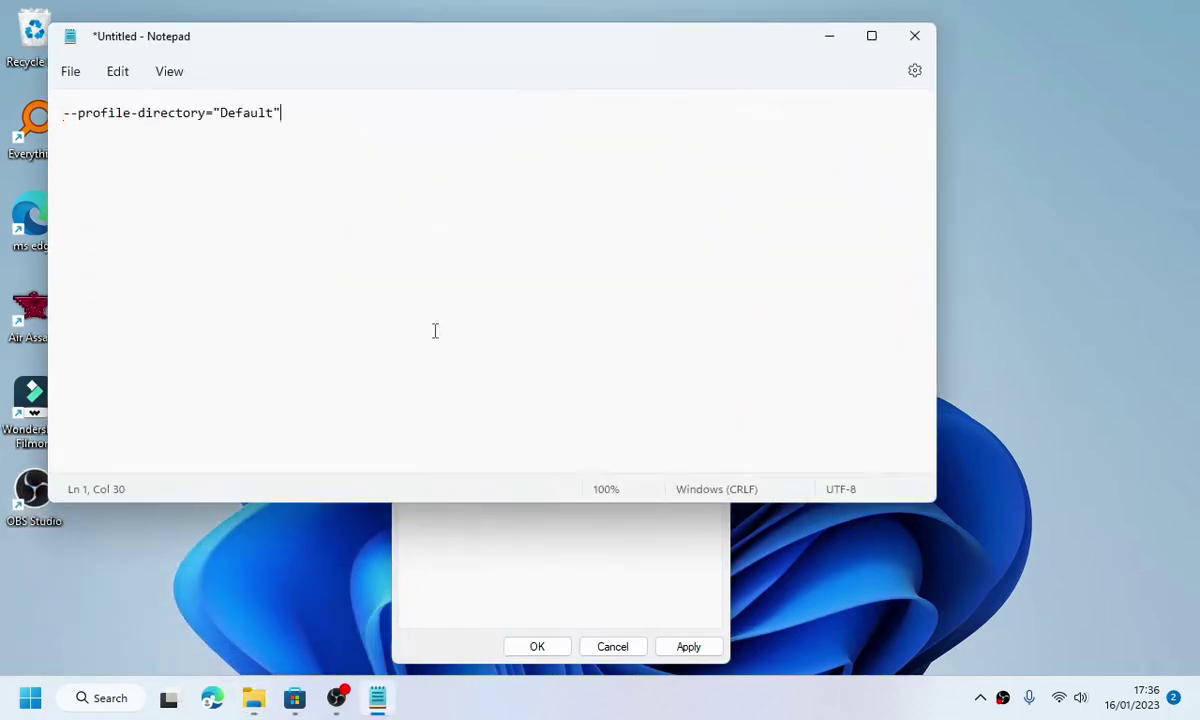
scroll(435, 330, "up", 17)
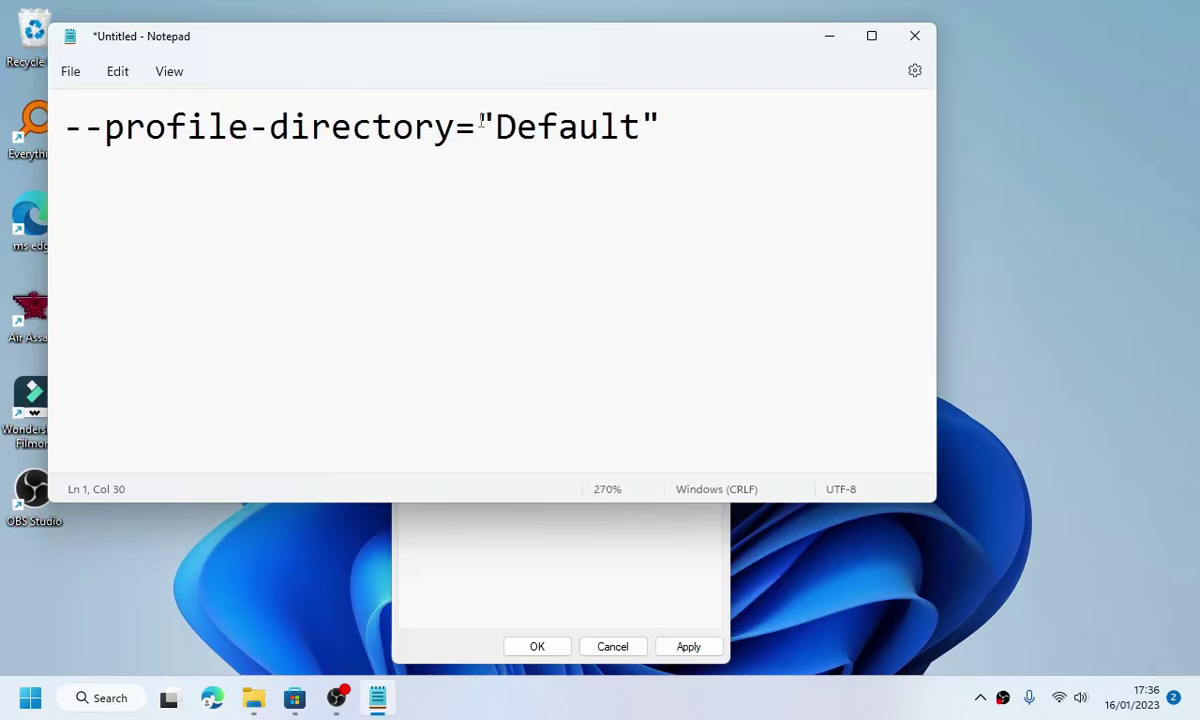
- Replace Default with Profile 1 from clipboard history, then select Profile 1
left_click_drag(240, 127, 372, 127)
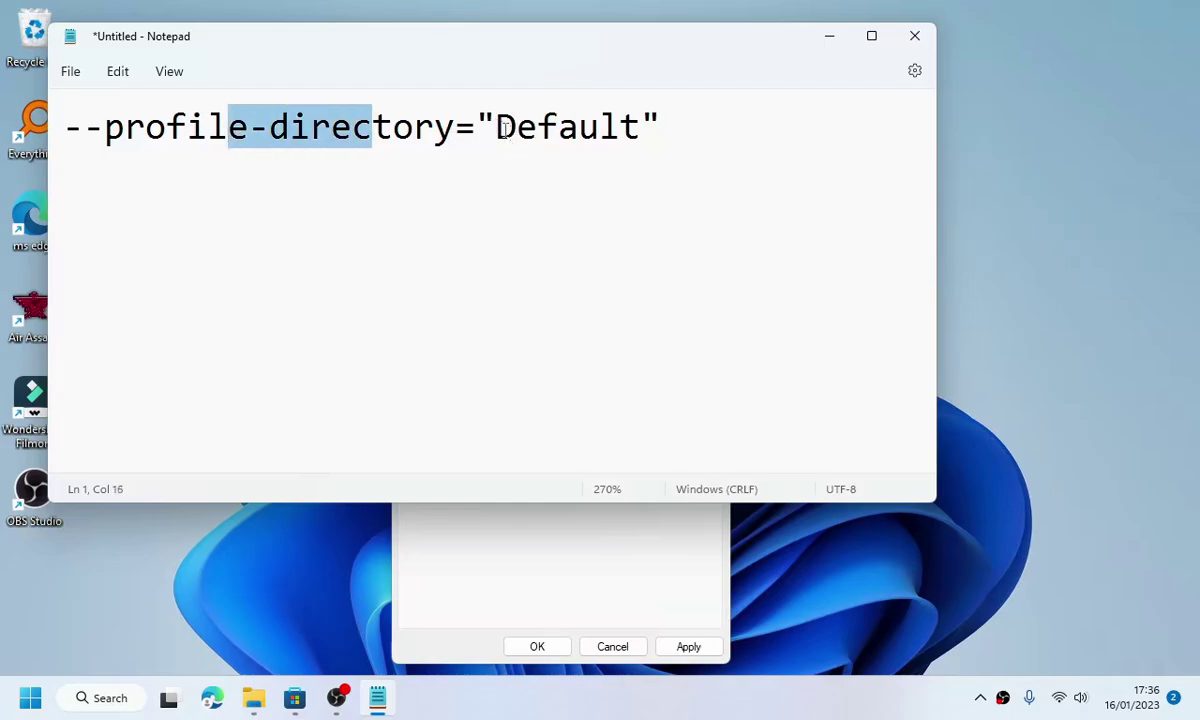
left_click_drag(495, 127, 640, 127)
key("super+v")
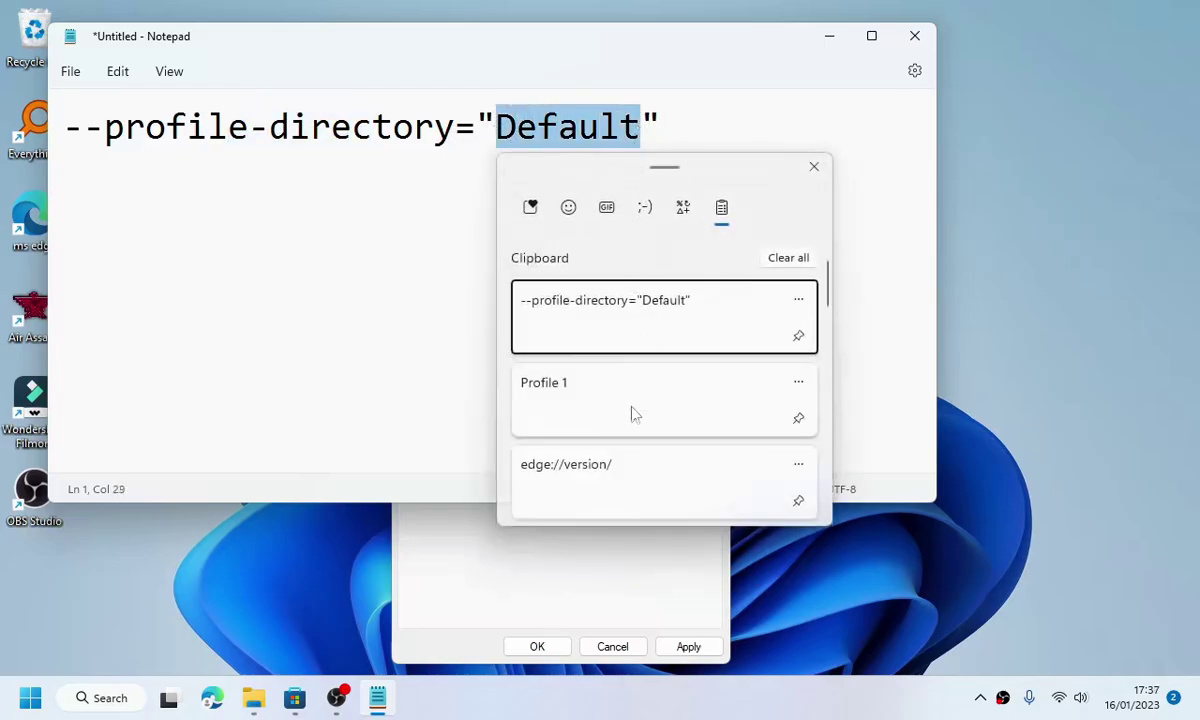
left_click(584, 394)
left_click_drag(683, 127, 490, 127)
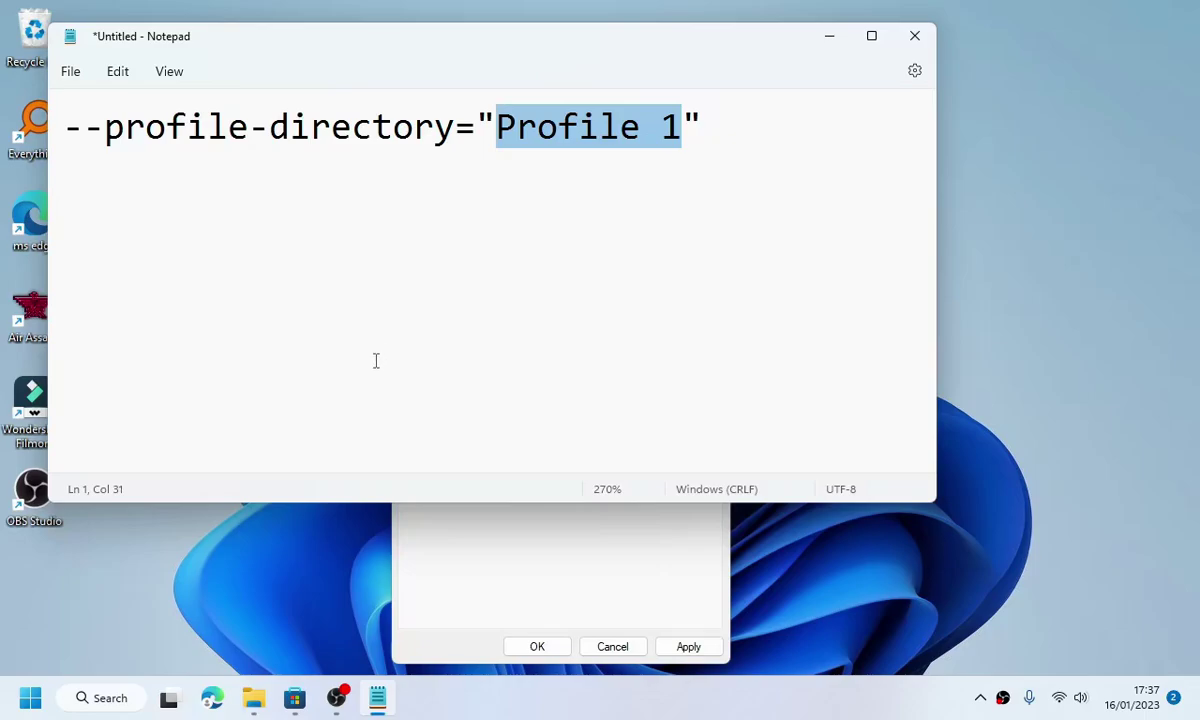
left_click(212, 698)
left_click(1130, 49)
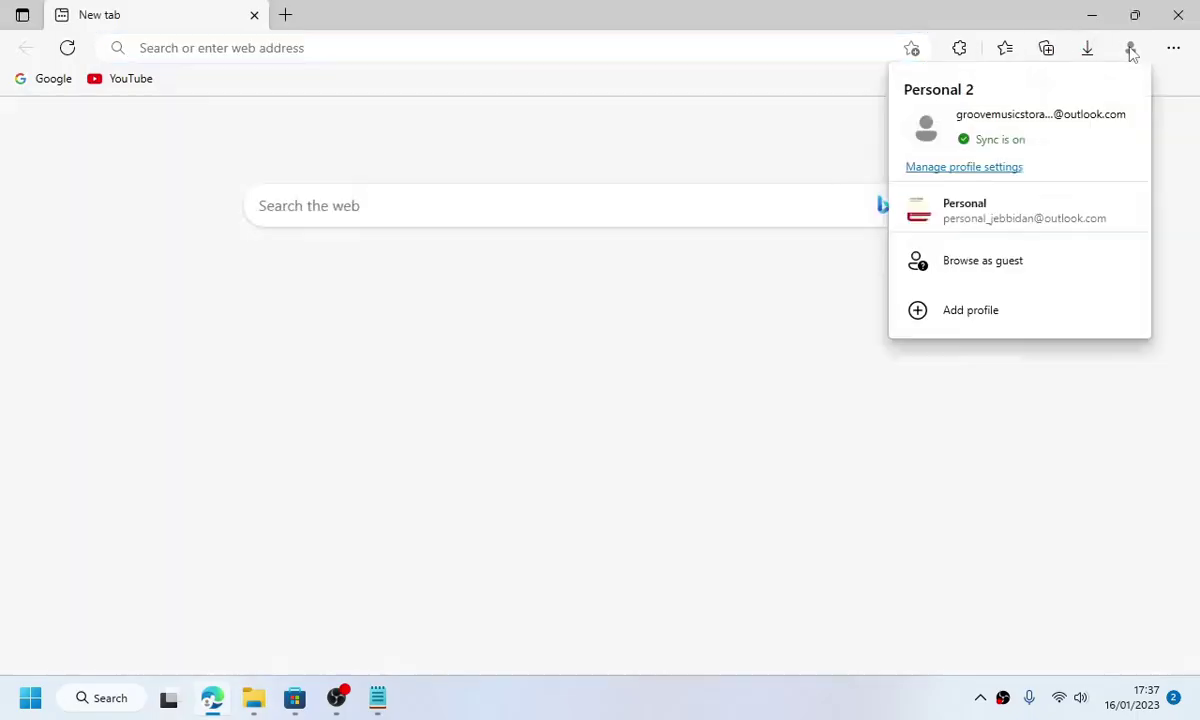
left_click(782, 150)
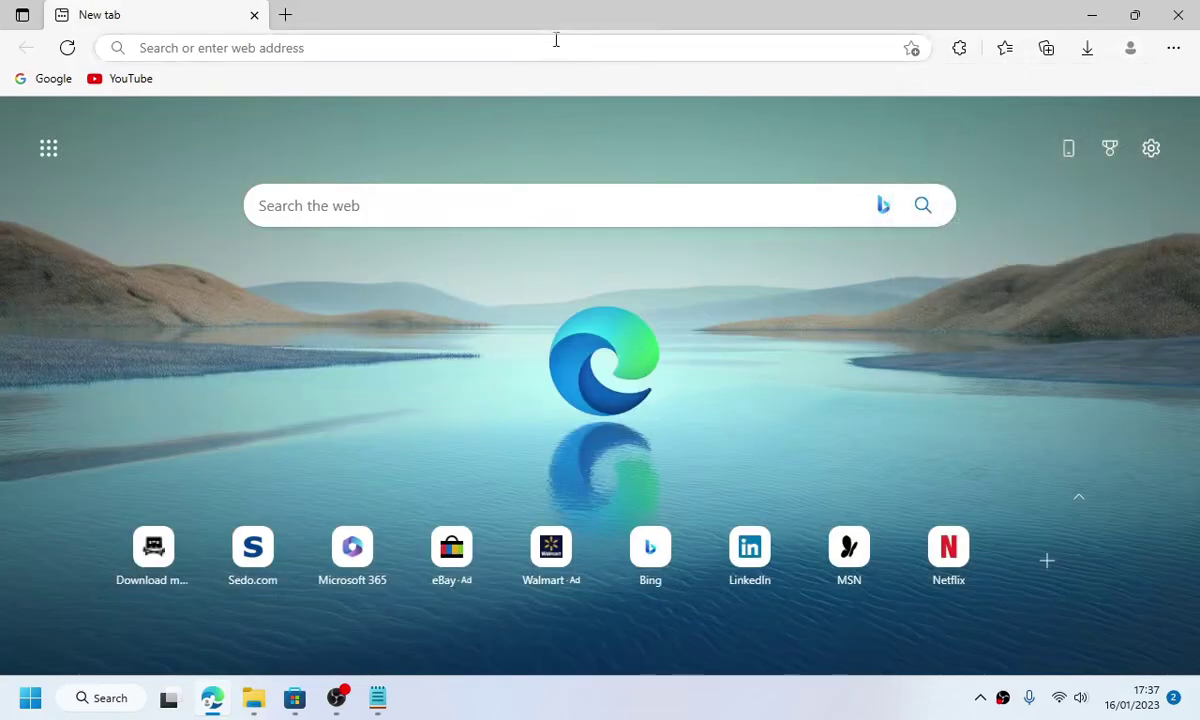
left_click(505, 52)
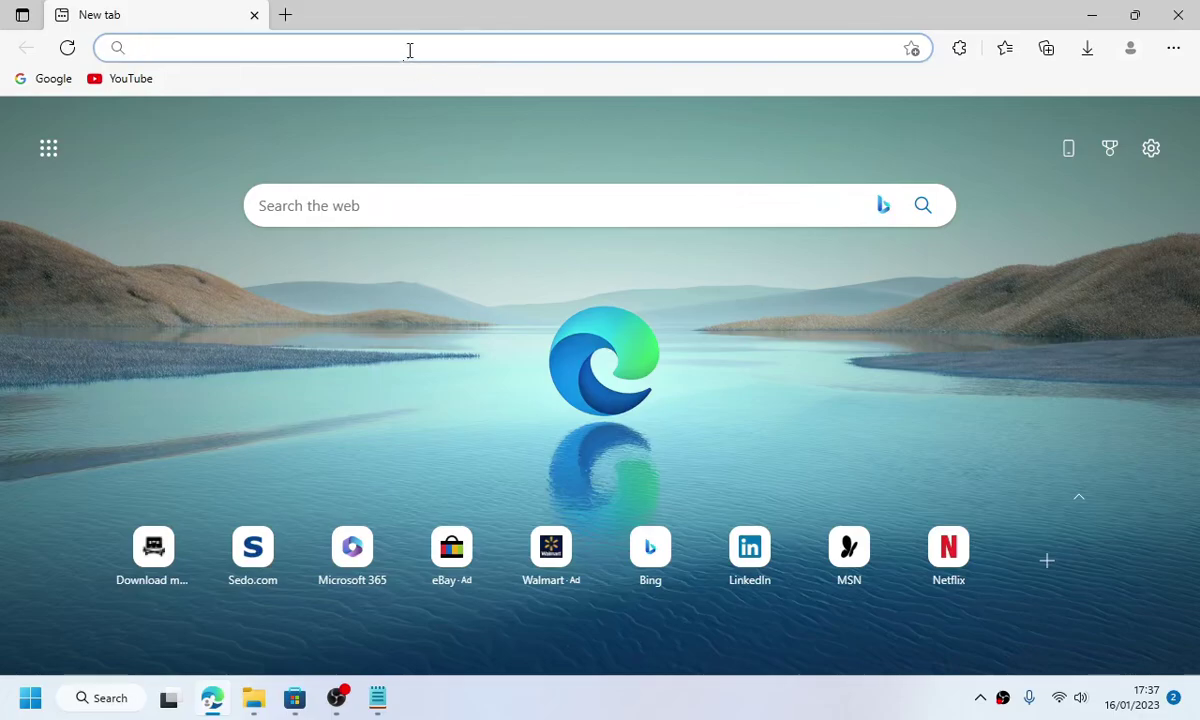
left_click(1178, 14)
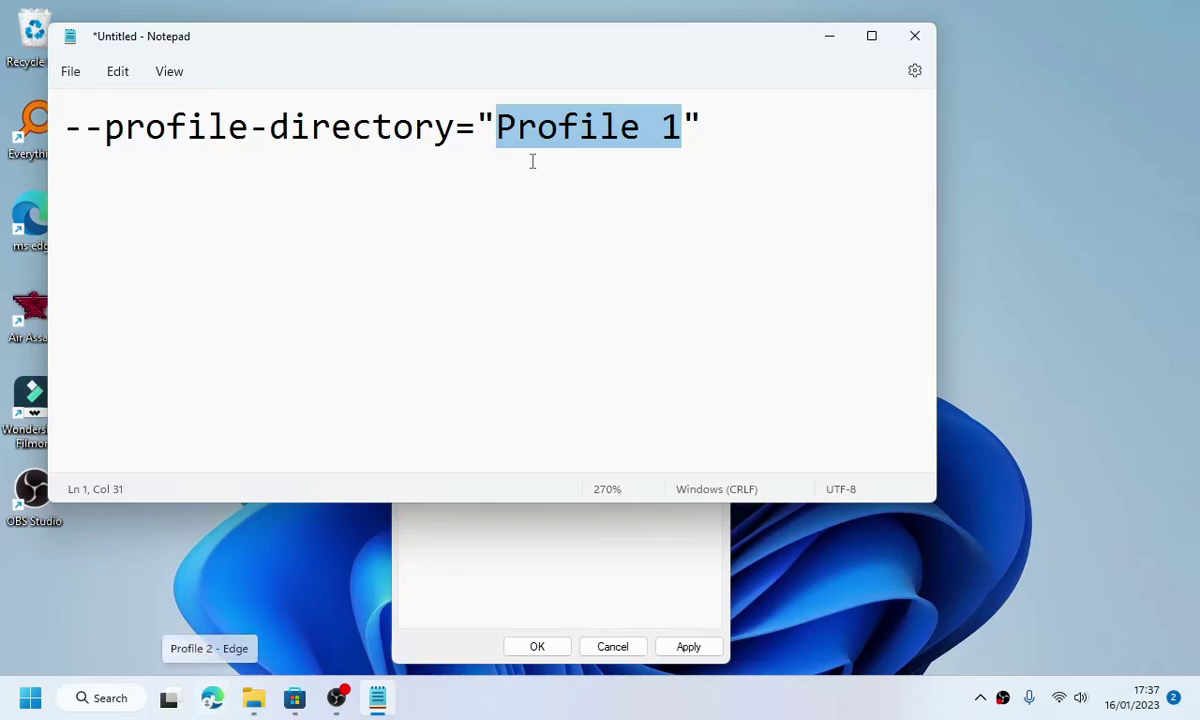
- Clear the Notepad text and close Notepad
key("Left")
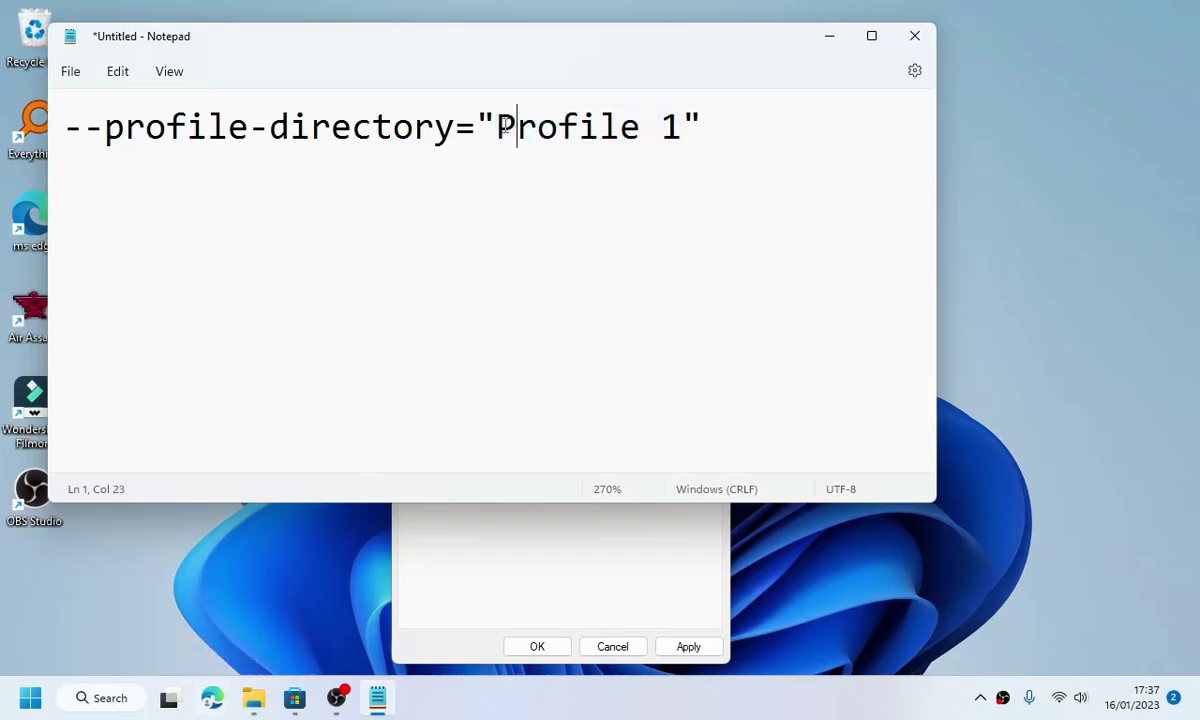
key("ctrl+a")
key("ctrl+c")
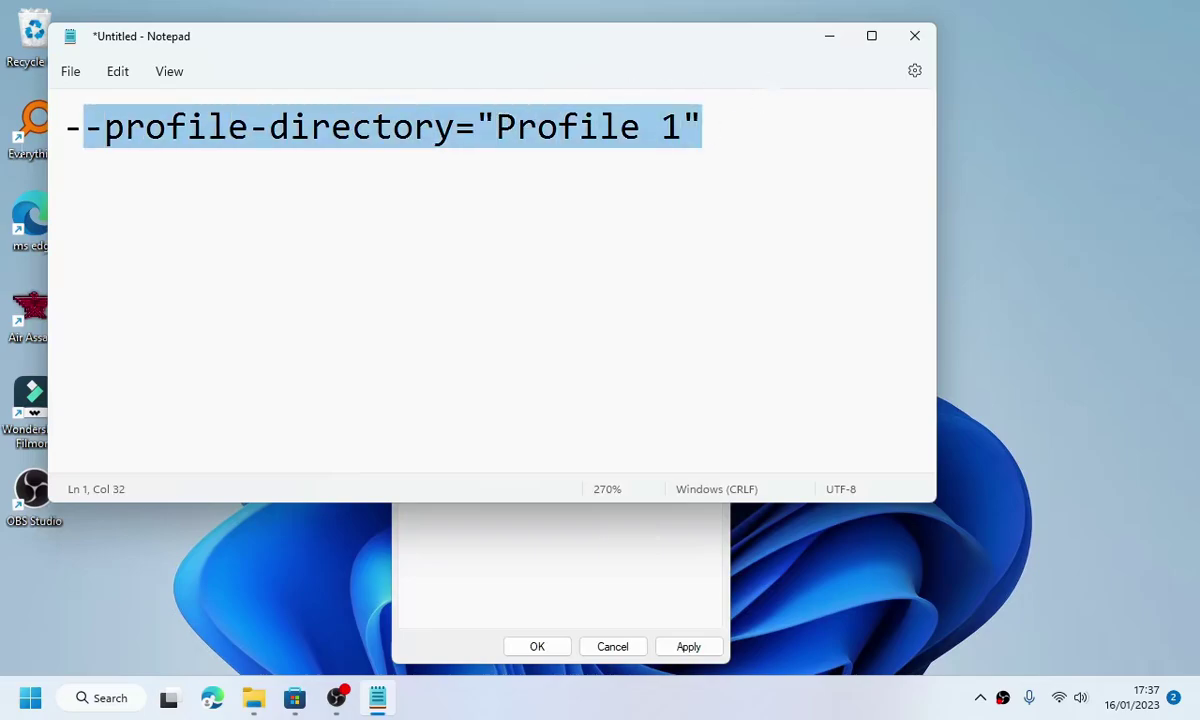
key("BackSpace")
left_click(901, 43)
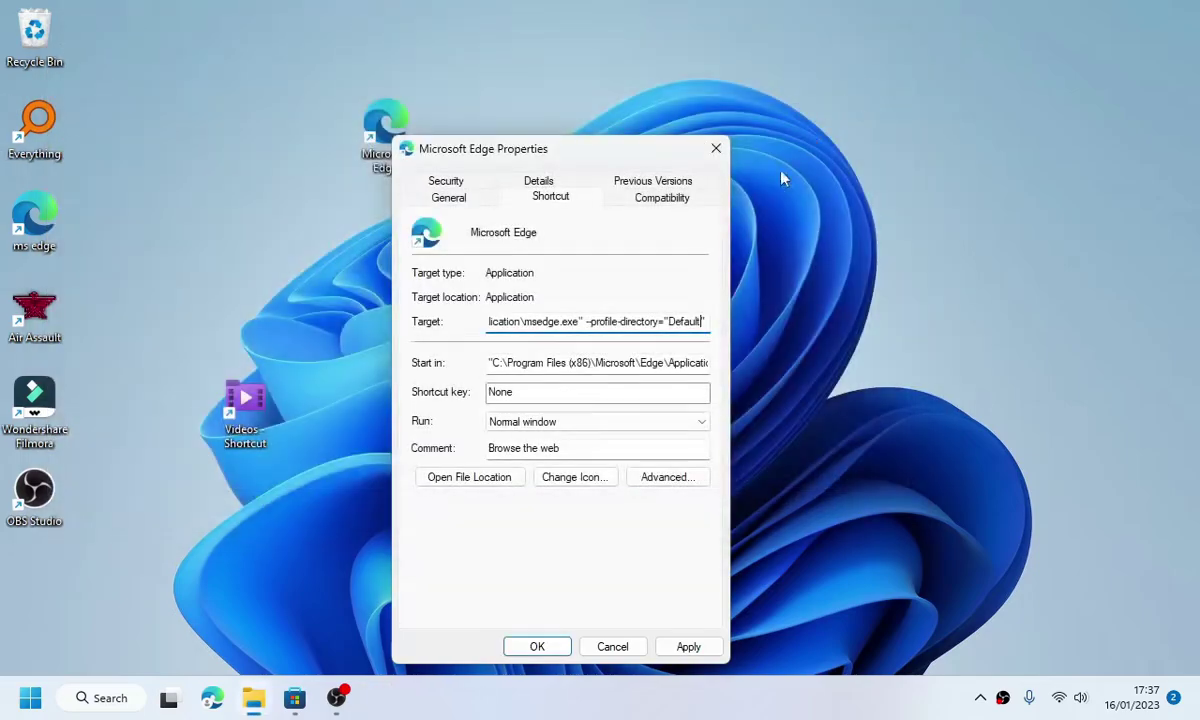
left_click_drag(587, 322, 704, 320)
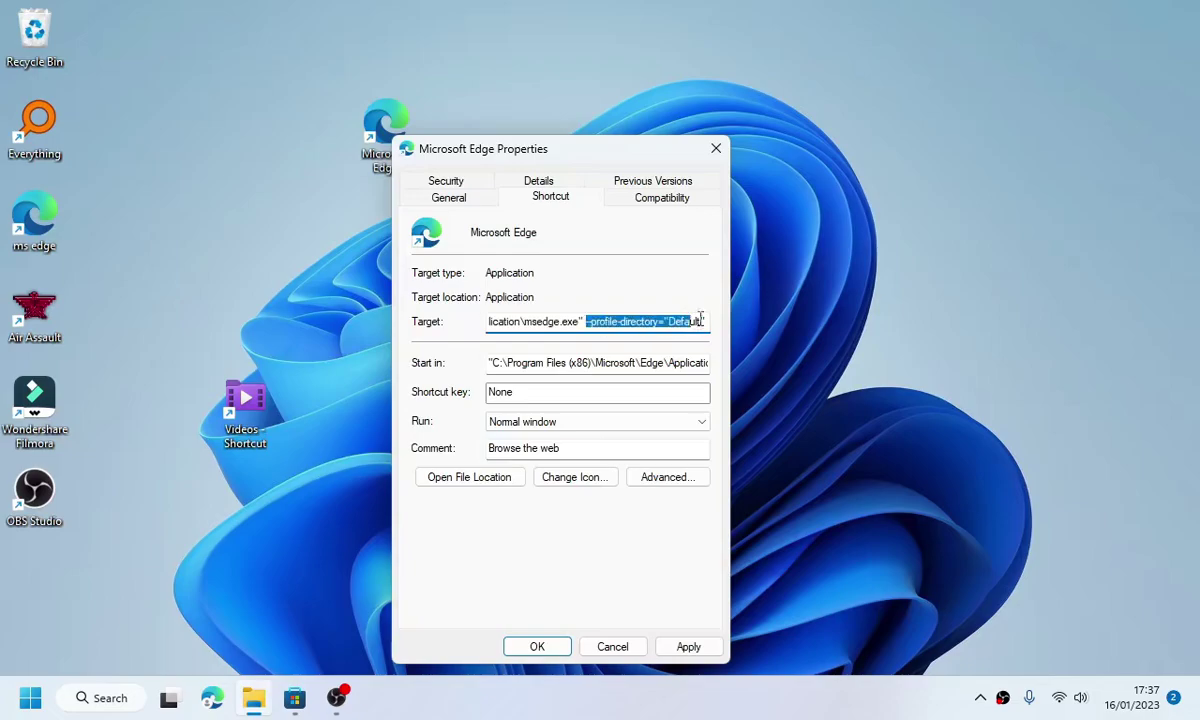
key("ctrl+v")
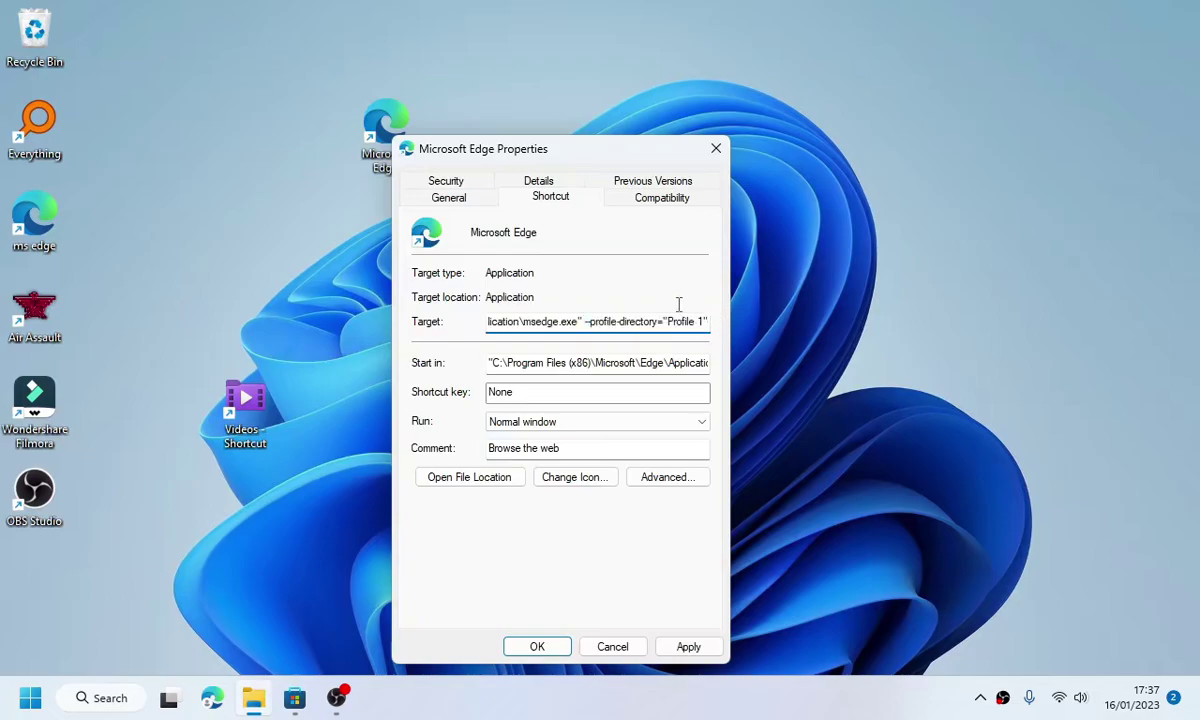
left_click(689, 647)
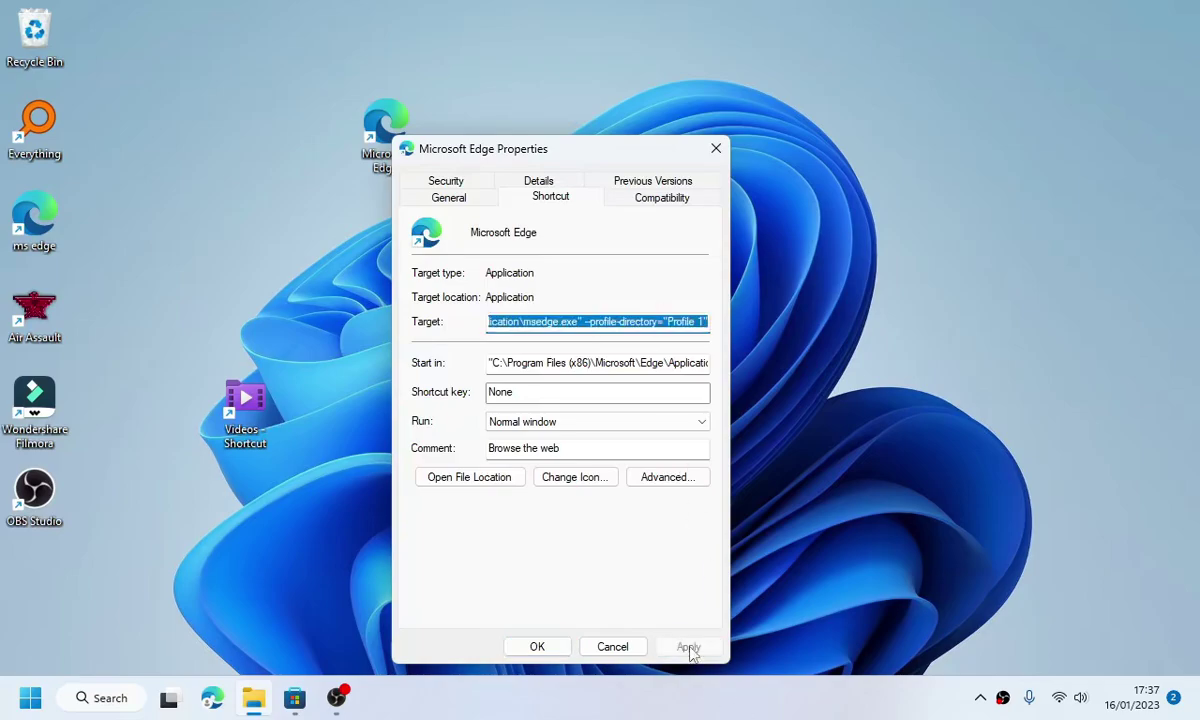
left_click(537, 646)
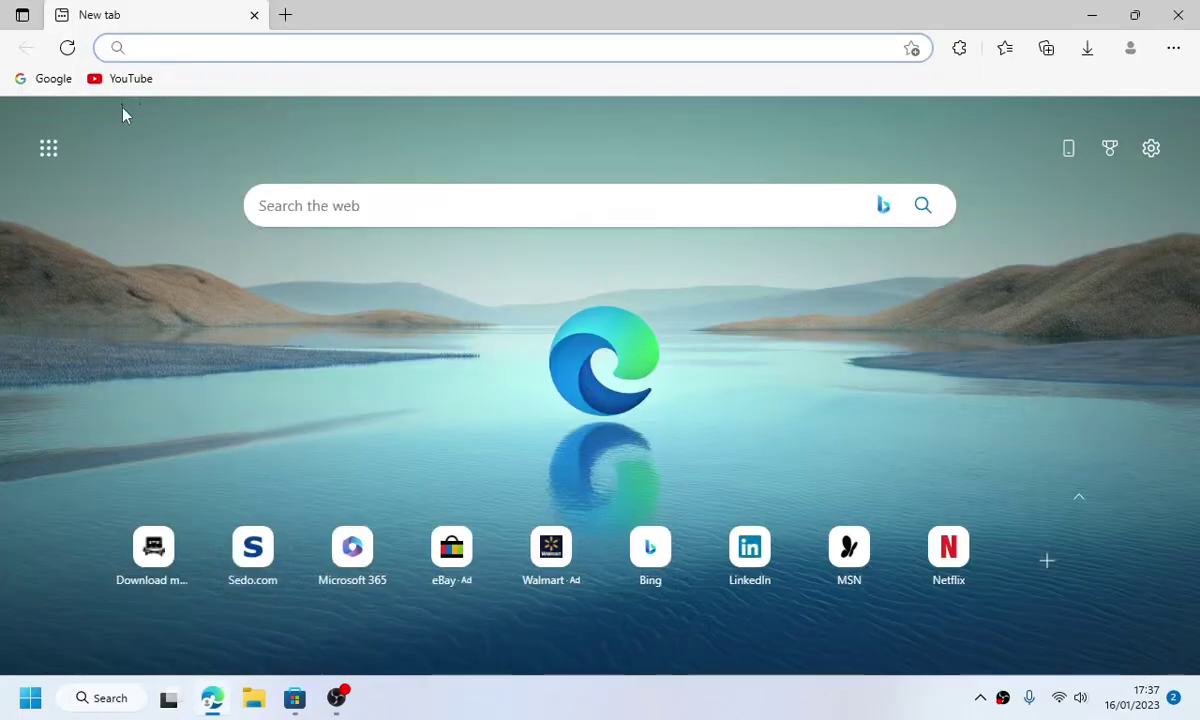
left_click(1197, 4)
key("super")
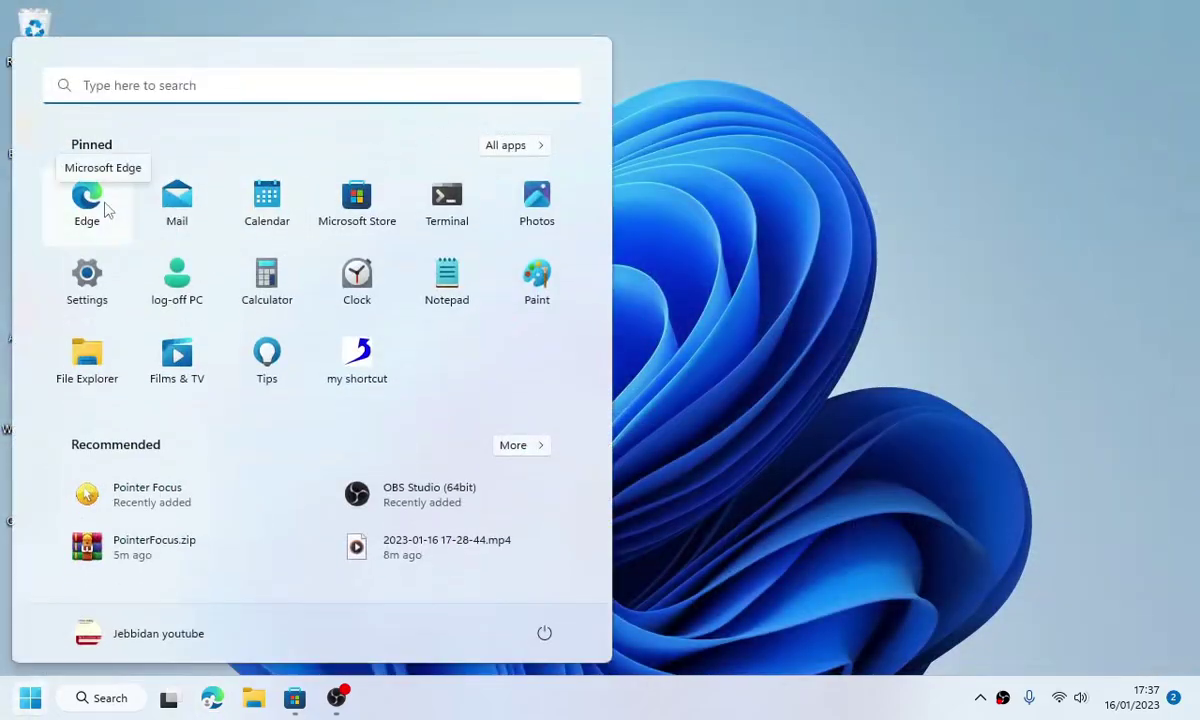
left_click(105, 206)
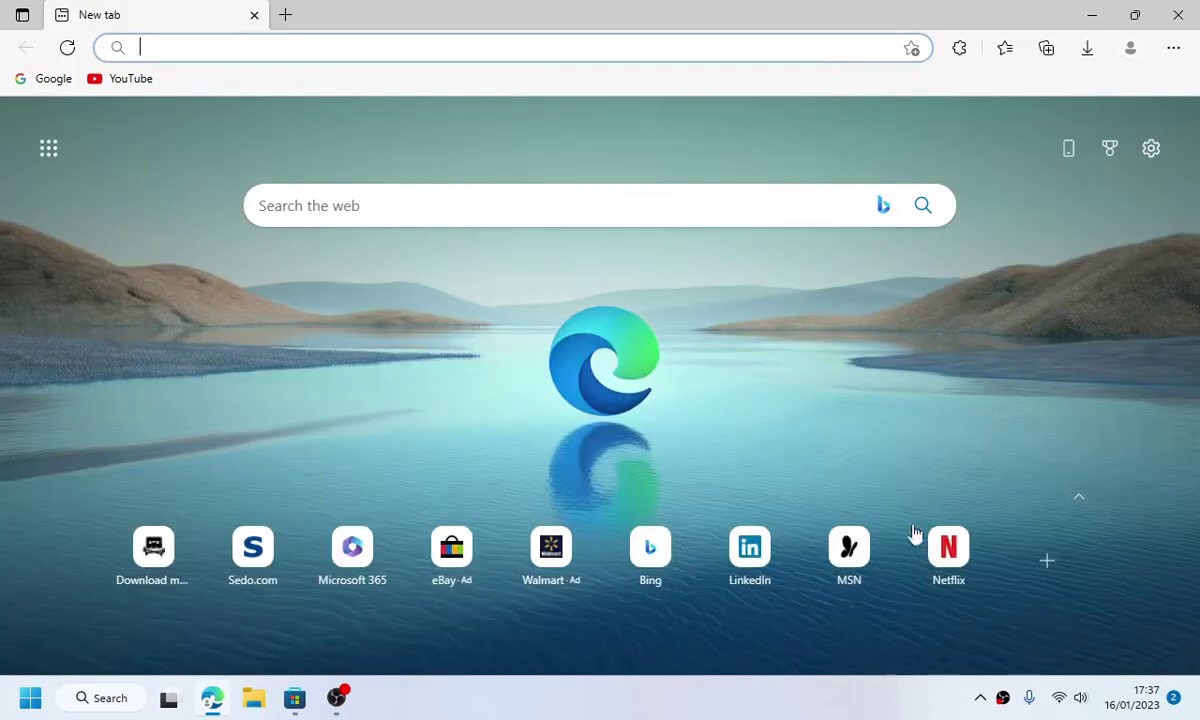
left_click(852, 681)
key("super+d")
key("super")
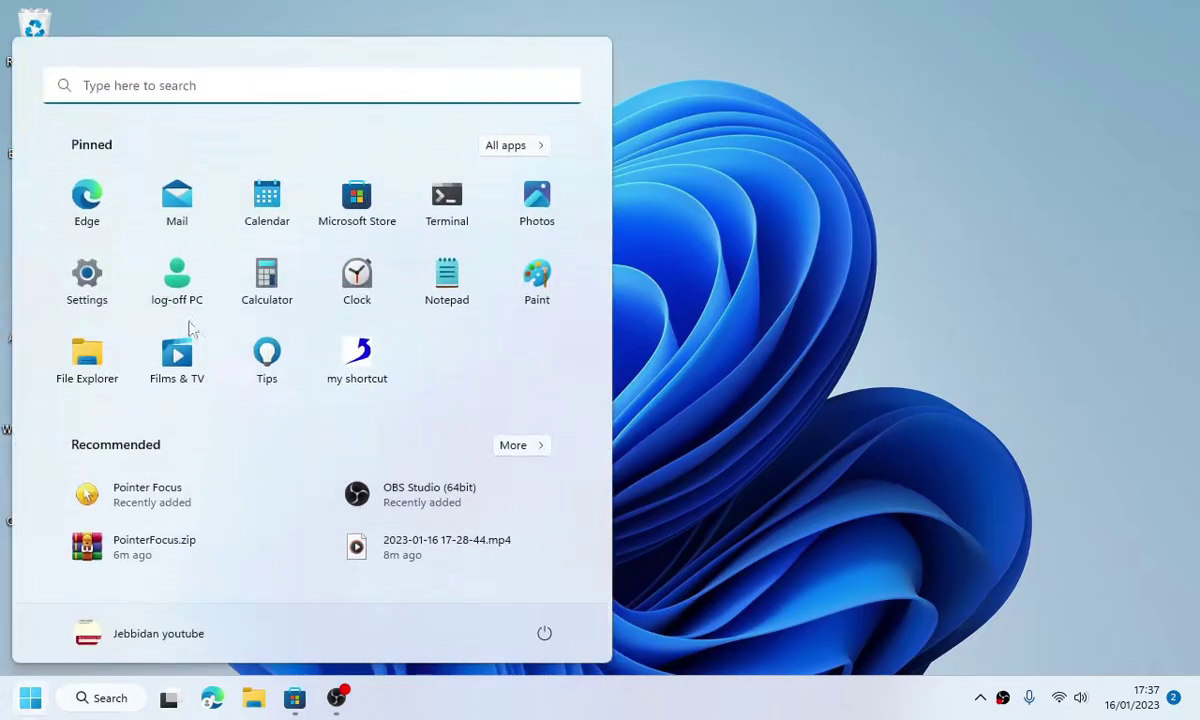
left_click(90, 204)
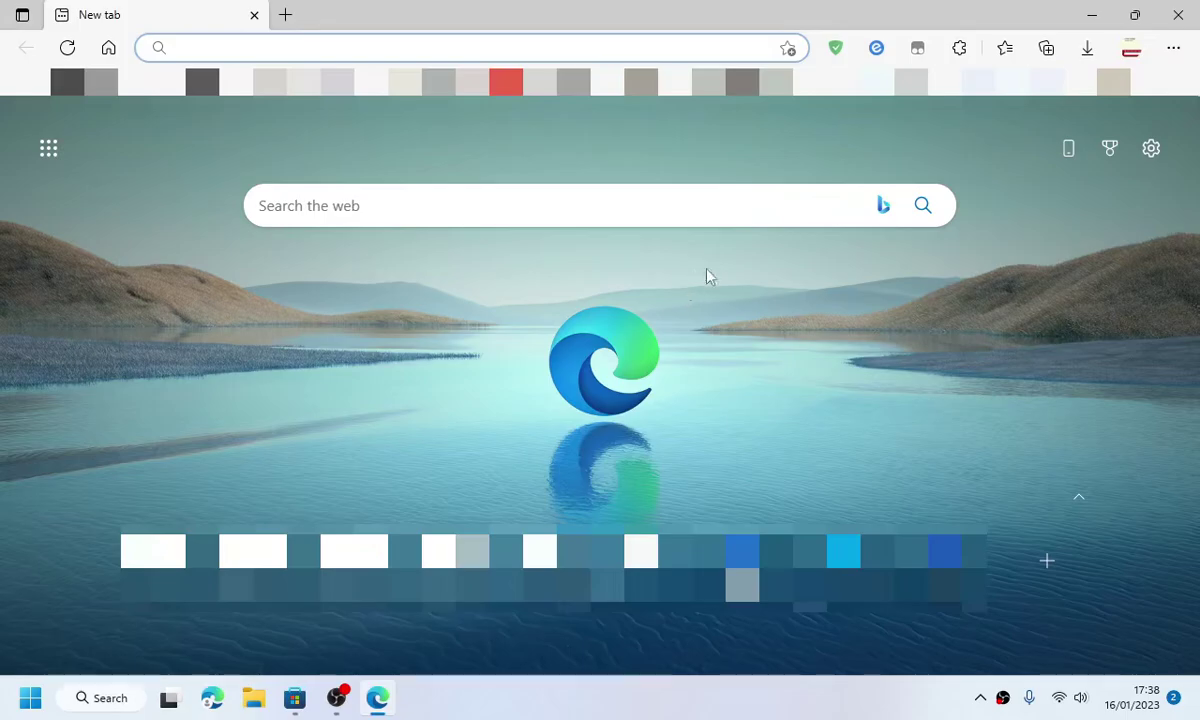
left_click(1131, 48)
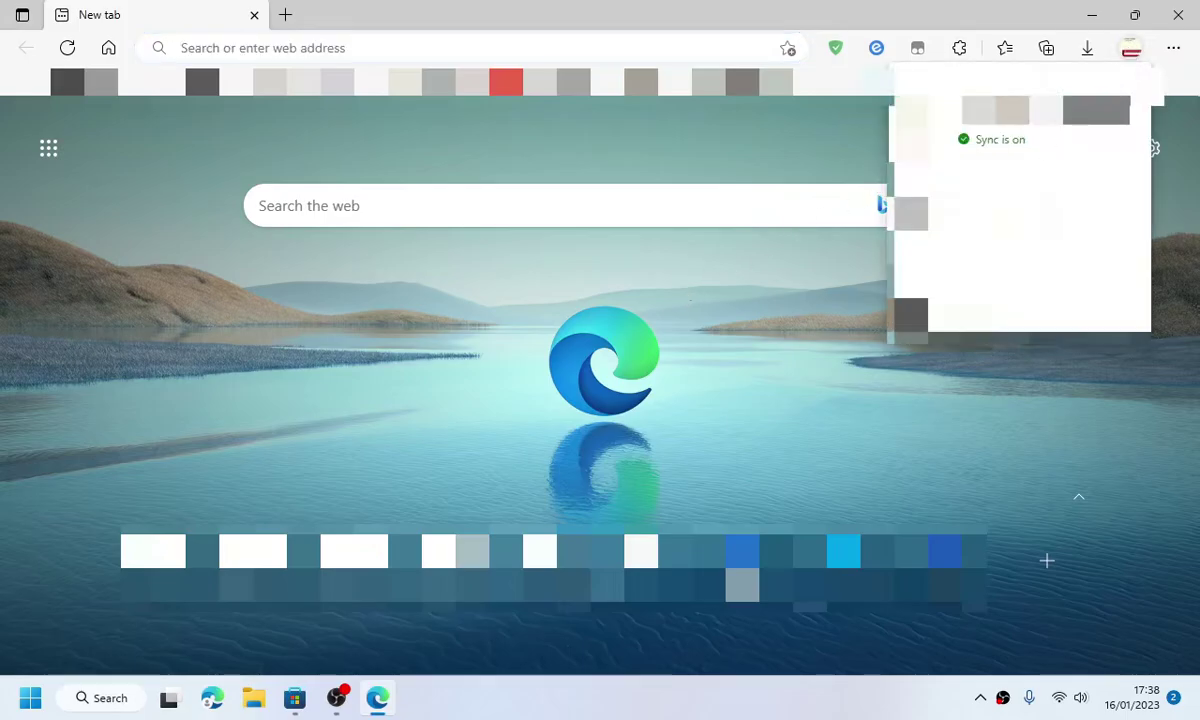
left_click(718, 5)
left_click(625, 148)
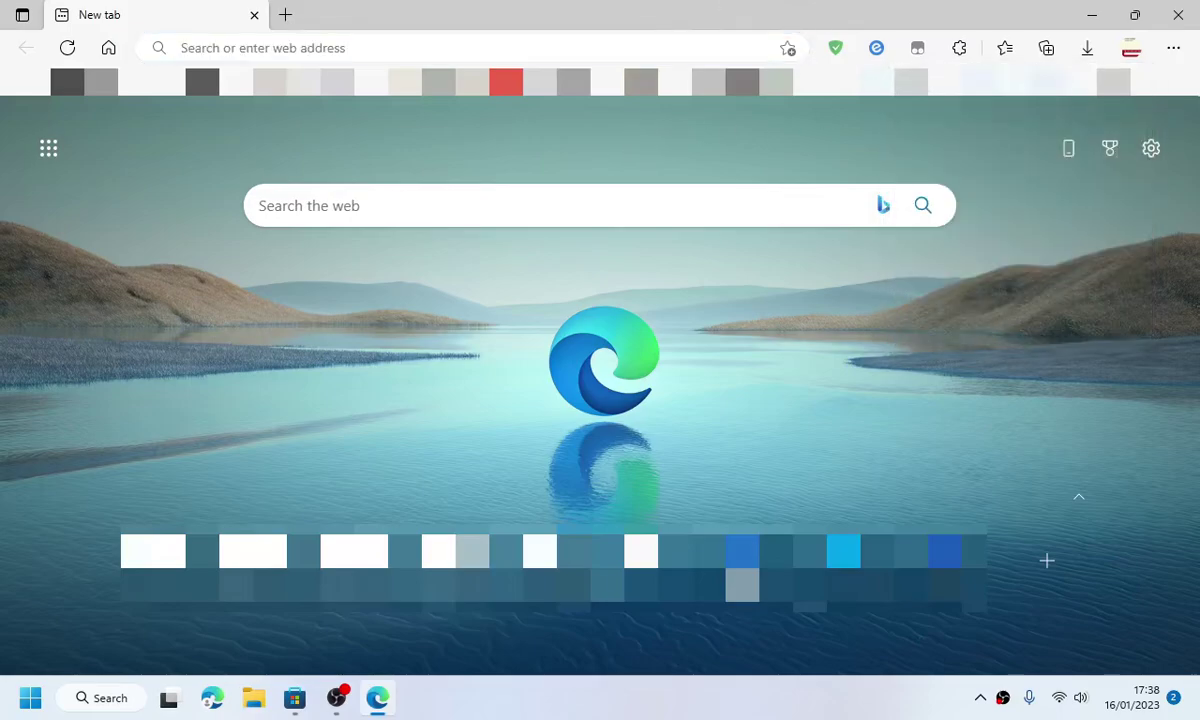
- Close Edge, delete the old 'ms edge' desktop shortcut, and move the Microsoft Edge shortcut under Everything
left_click(1178, 15)
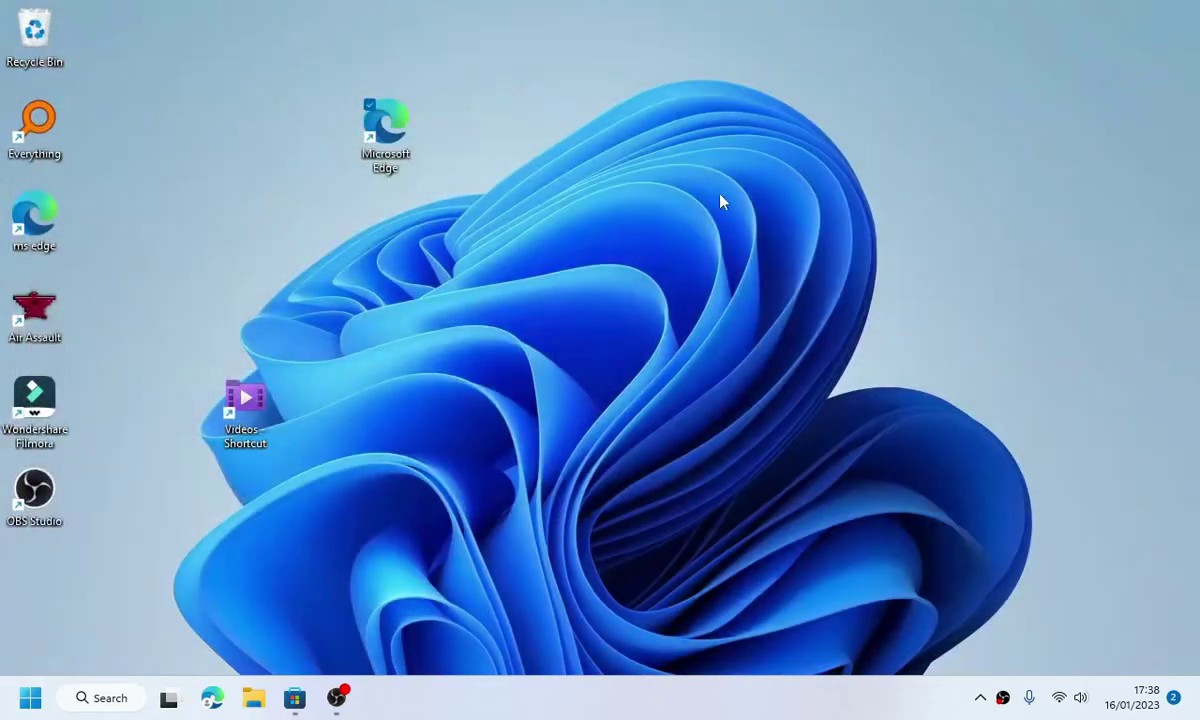
left_click_drag(35, 215, 35, 30)
left_click_drag(390, 145, 40, 215)
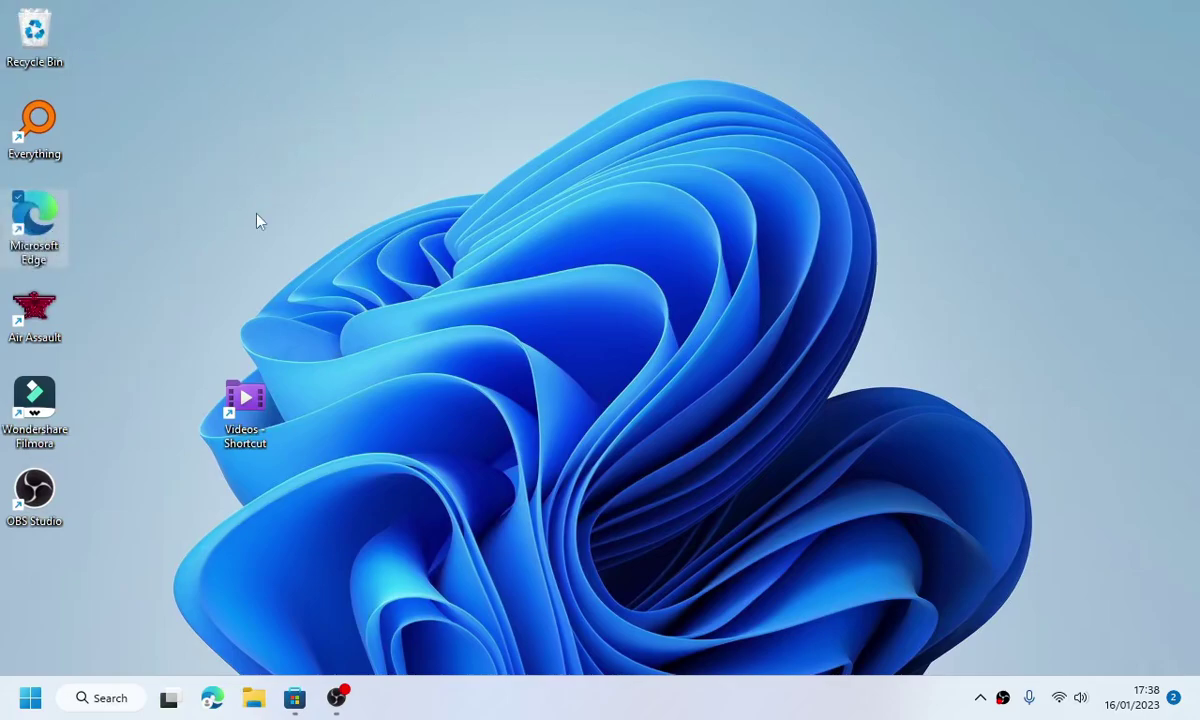